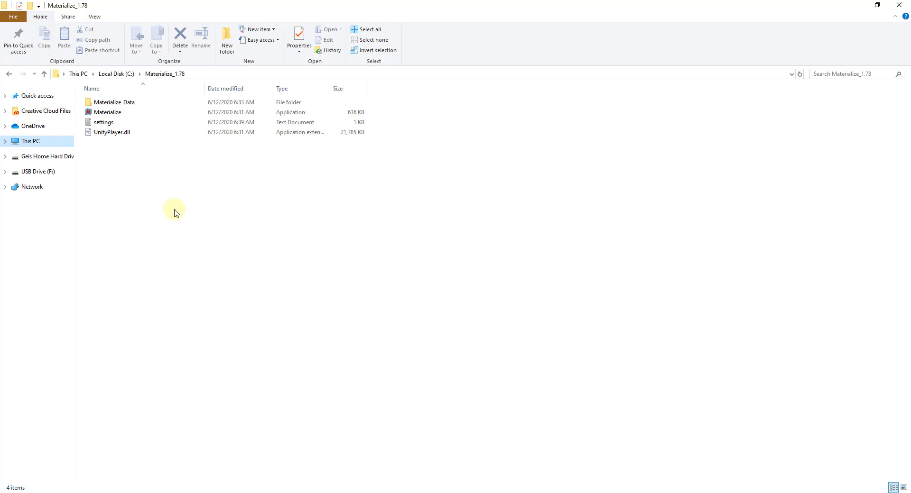
Launch the Materialize application from the Materialize_1.78 folder and maximize its window.
{"action": "double_click", "coordinate": [113, 115]}
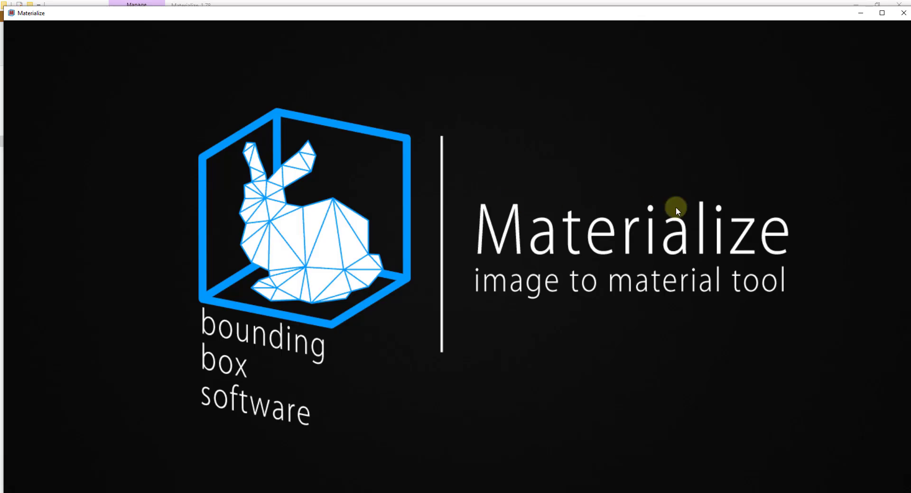
{"action": "left_click", "coordinate": [882, 13]}
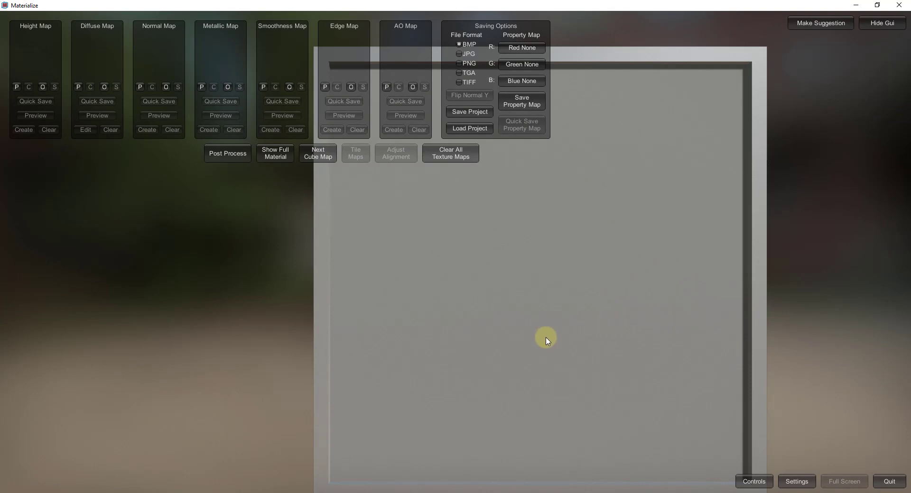
Load the mesquite-cali vinyl plank flooring JPG from the 104 Flooring folder as the diffuse map.
{"action": "left_click_drag", "start_coordinate": [546, 338], "coordinate": [608, 280]}
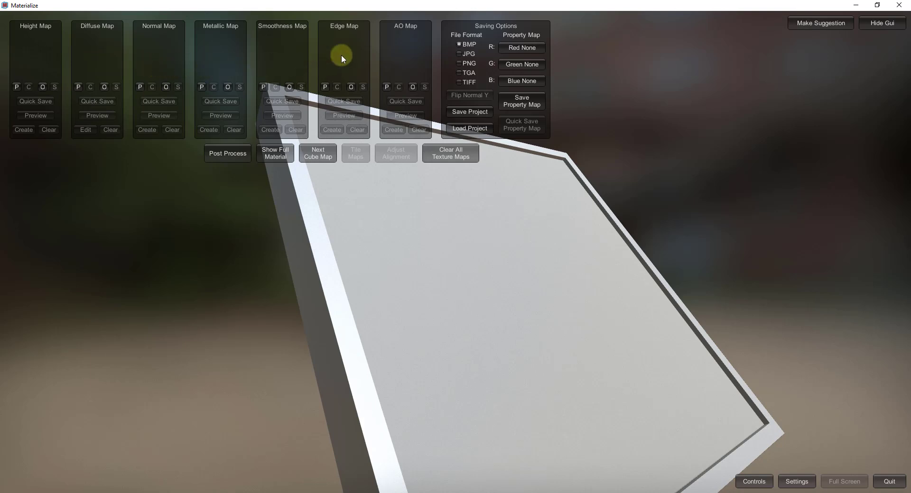
{"action": "left_click_drag", "start_coordinate": [543, 299], "coordinate": [541, 280]}
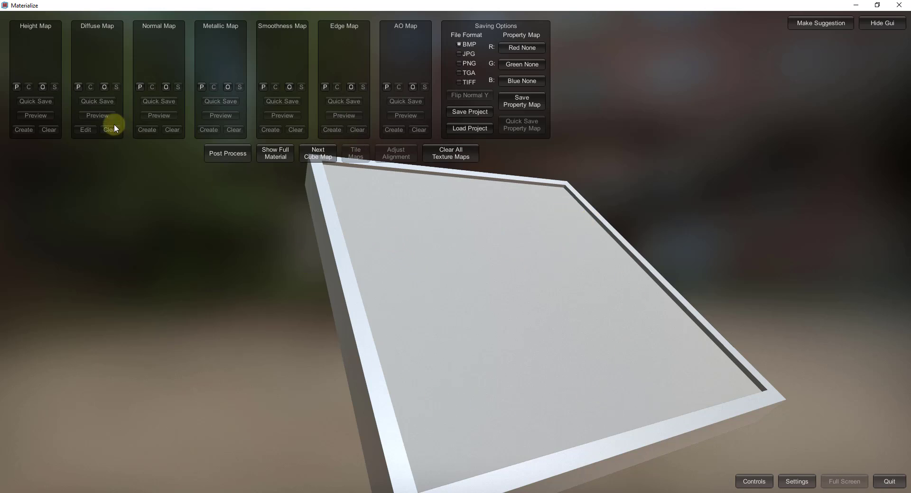
{"action": "left_click", "coordinate": [105, 87]}
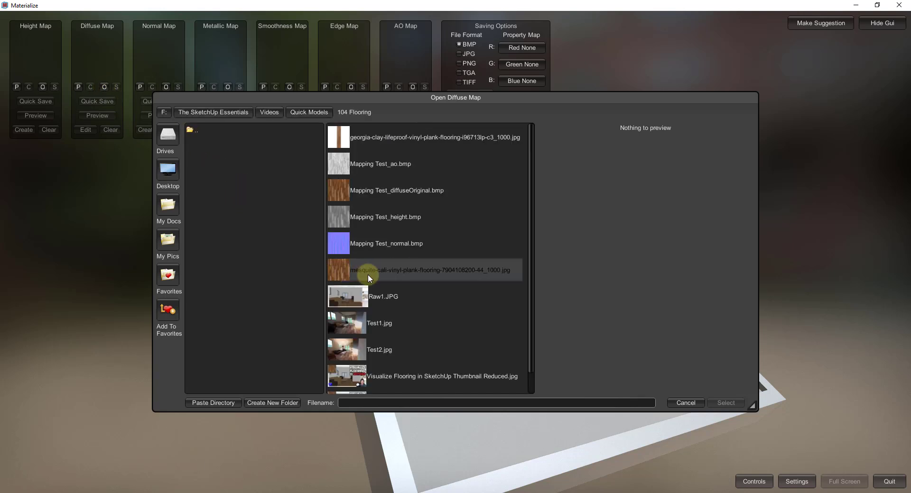
{"action": "double_click", "coordinate": [446, 271]}
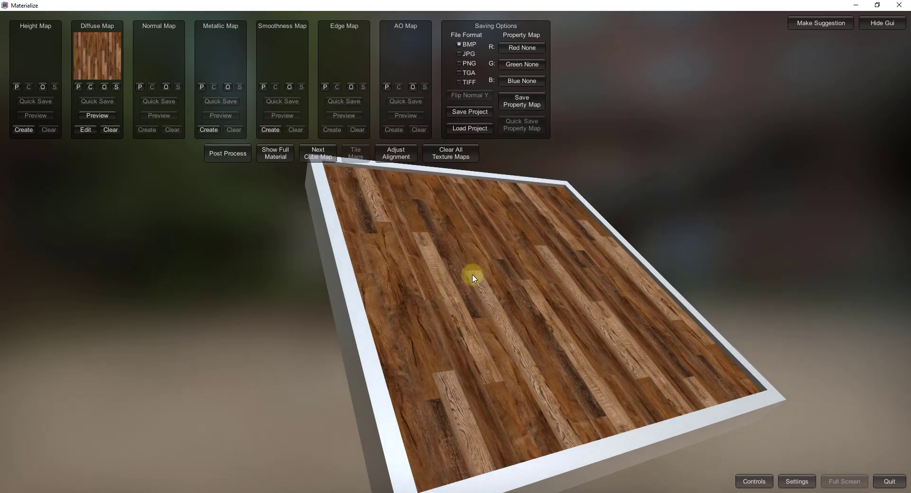
Start creating a height map from the original diffuse image of the plank flooring.
{"action": "left_click_drag", "start_coordinate": [543, 277], "coordinate": [633, 266]}
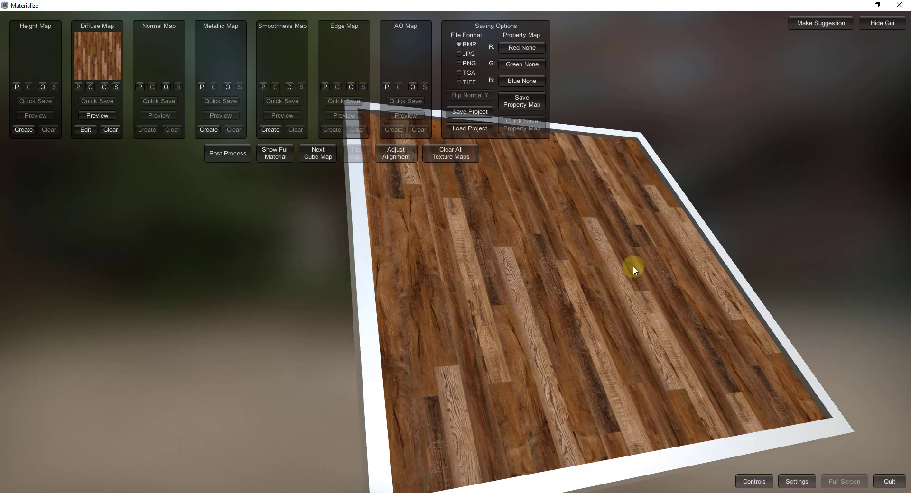
{"action": "left_click_drag", "start_coordinate": [620, 295], "coordinate": [621, 260]}
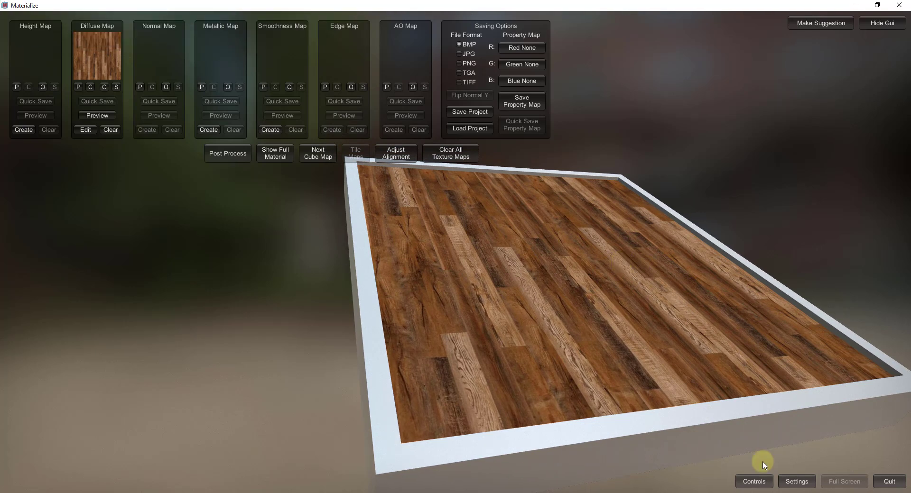
{"action": "mouse_move", "coordinate": [610, 258]}
{"action": "left_mouse_down"}
{"action": "mouse_move", "coordinate": [602, 261]}
{"action": "mouse_move", "coordinate": [623, 259]}
{"action": "left_mouse_up"}
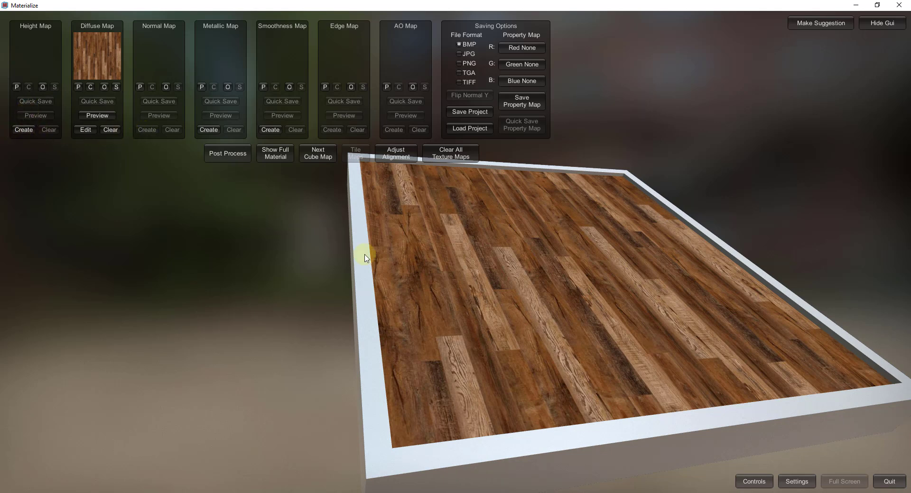
{"action": "left_click_drag", "start_coordinate": [463, 270], "coordinate": [462, 274]}
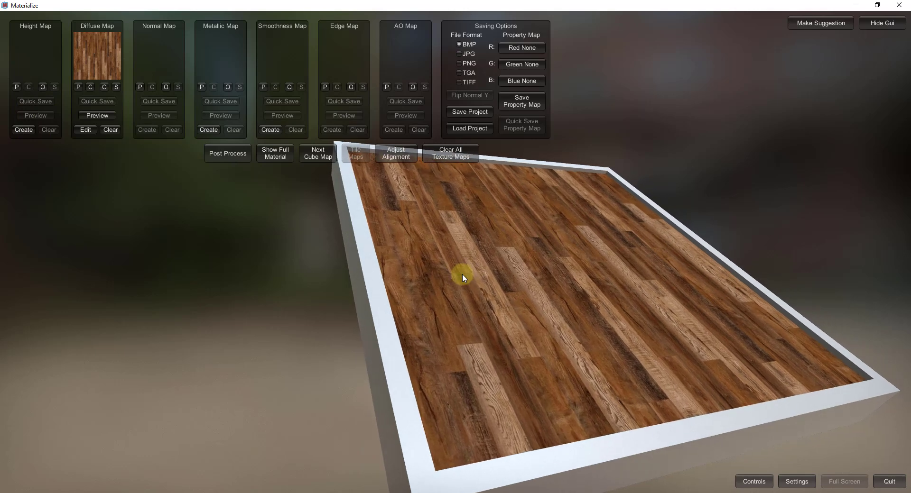
{"action": "left_click", "coordinate": [22, 130]}
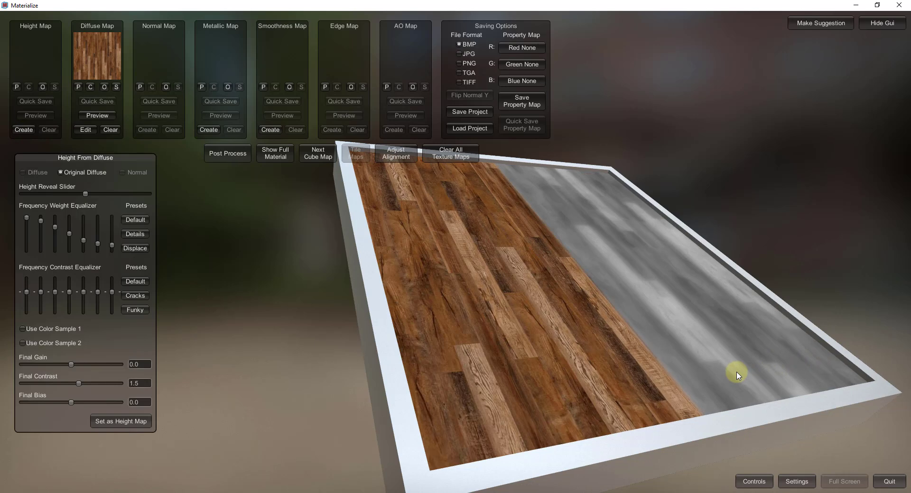
{"action": "left_click_drag", "start_coordinate": [738, 375], "coordinate": [725, 361]}
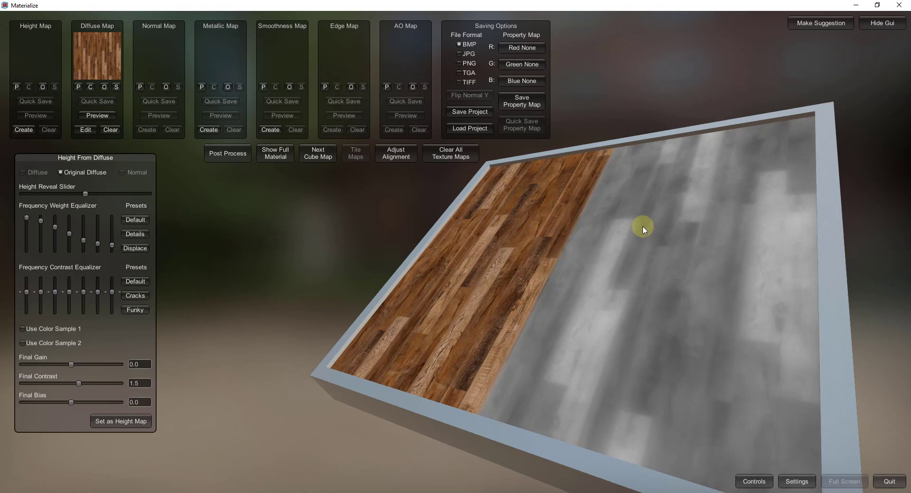
{"action": "mouse_move", "coordinate": [706, 334]}
{"action": "right_mouse_down"}
{"action": "mouse_move", "coordinate": [691, 312]}
{"action": "mouse_move", "coordinate": [693, 325]}
{"action": "right_mouse_up"}
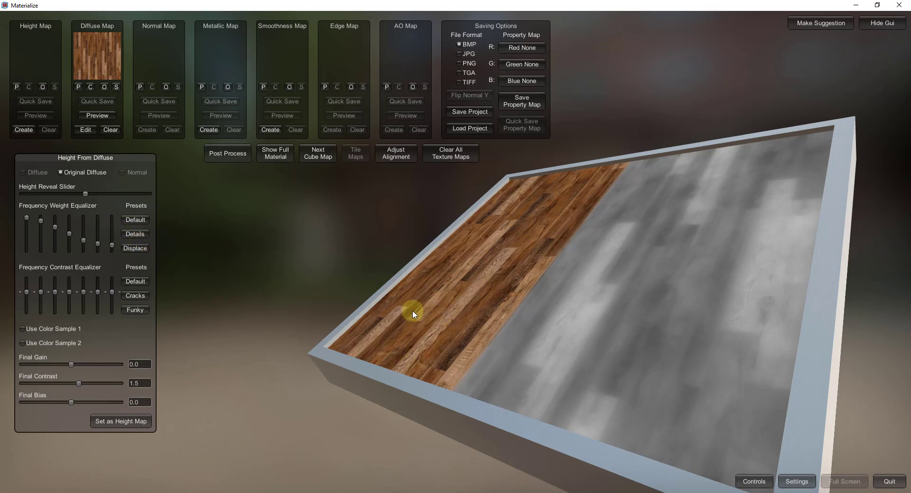
Compare the Default, Details and Displace presets of the Frequency Weight Equalizer, returning to Details.
{"action": "left_click", "coordinate": [135, 220]}
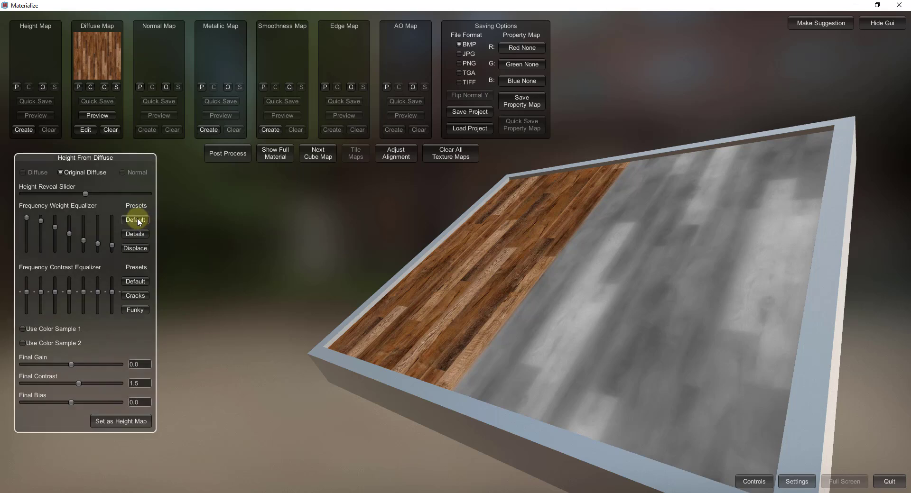
{"action": "left_click", "coordinate": [135, 234]}
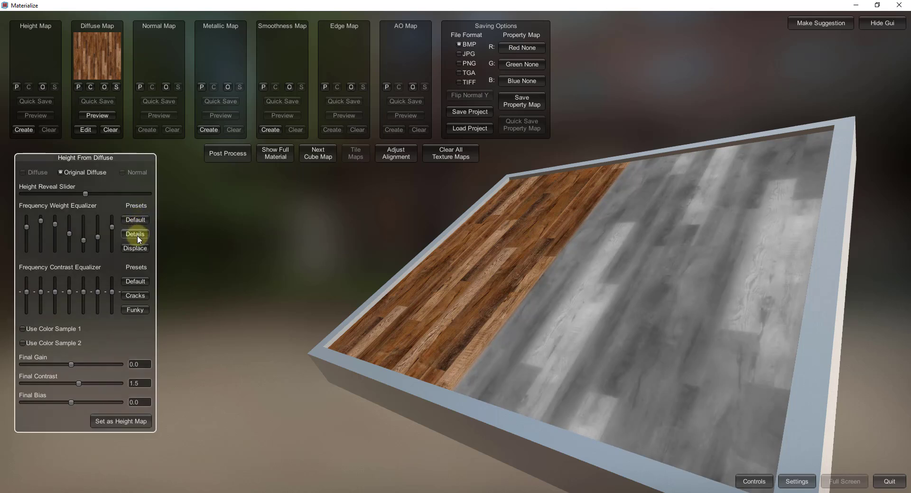
{"action": "left_click", "coordinate": [138, 249]}
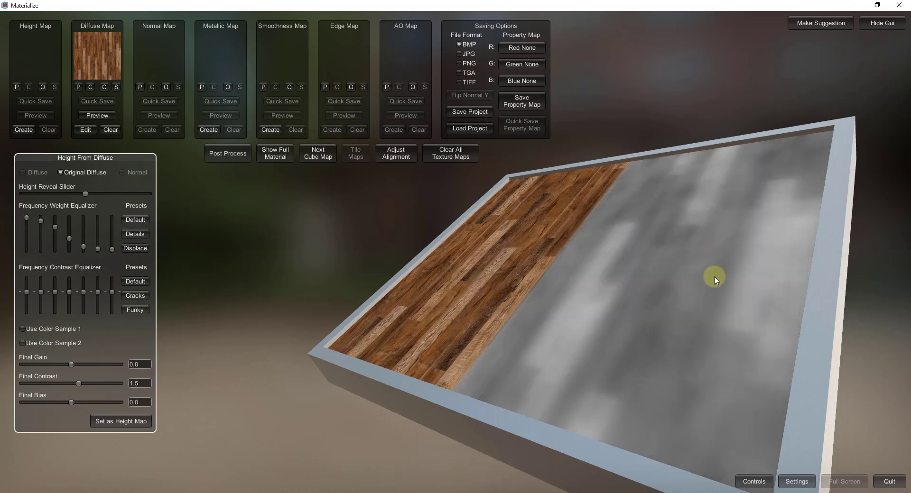
{"action": "mouse_move", "coordinate": [698, 287]}
{"action": "right_mouse_down"}
{"action": "mouse_move", "coordinate": [707, 293]}
{"action": "mouse_move", "coordinate": [698, 301]}
{"action": "mouse_move", "coordinate": [704, 286]}
{"action": "right_mouse_up"}
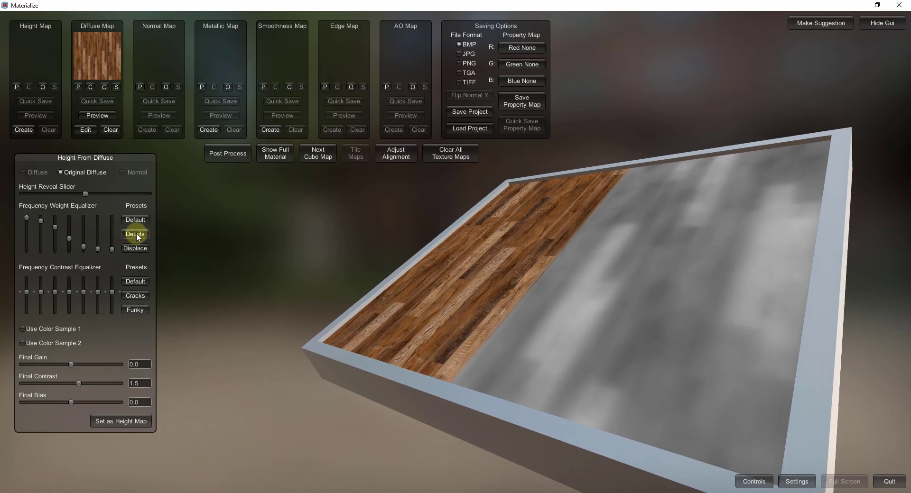
{"action": "left_click", "coordinate": [136, 234]}
{"action": "right_click_drag", "start_coordinate": [753, 274], "coordinate": [764, 261]}
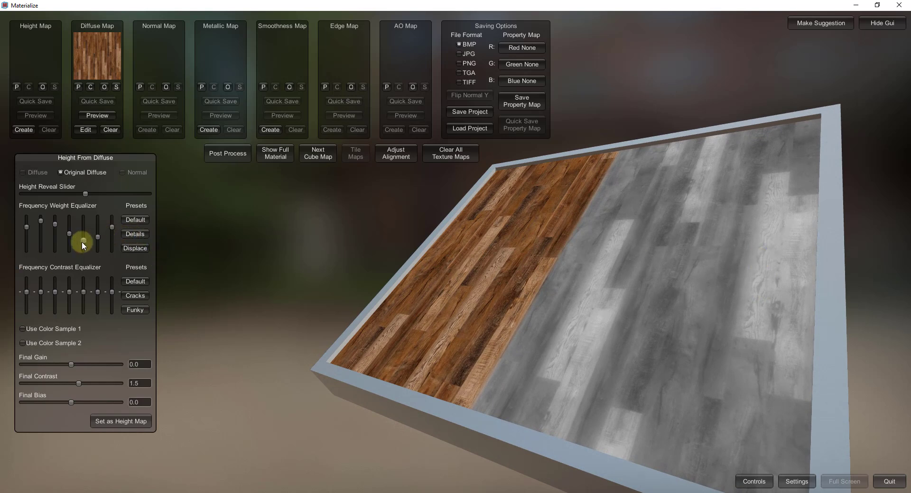
Try adjusting the fifth and sixth Frequency Weight Equalizer bands, and reset the equalizer to the Default preset.
{"action": "left_click_drag", "start_coordinate": [82, 241], "coordinate": [80, 227]}
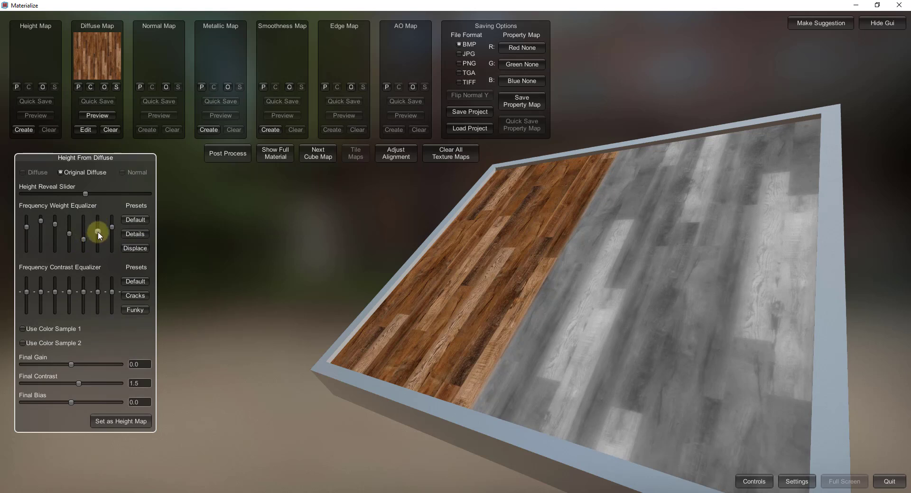
{"action": "left_click_drag", "start_coordinate": [99, 232], "coordinate": [99, 231]}
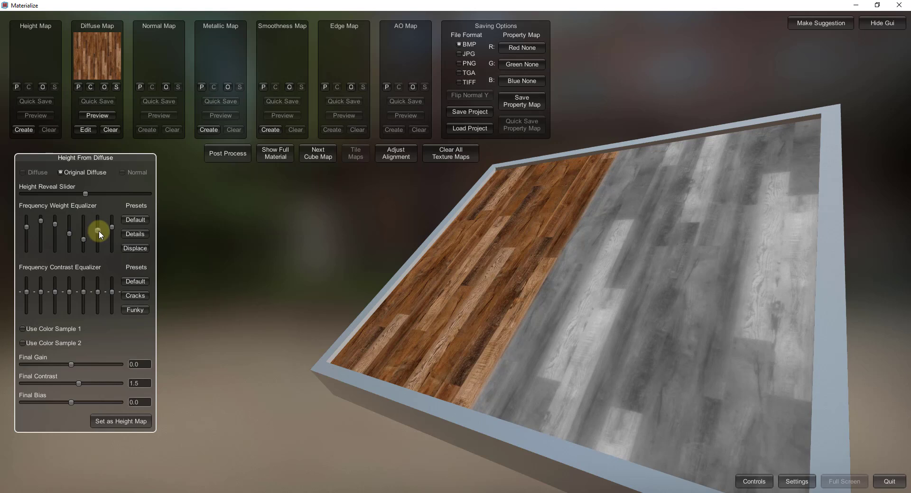
{"action": "left_click", "coordinate": [130, 221]}
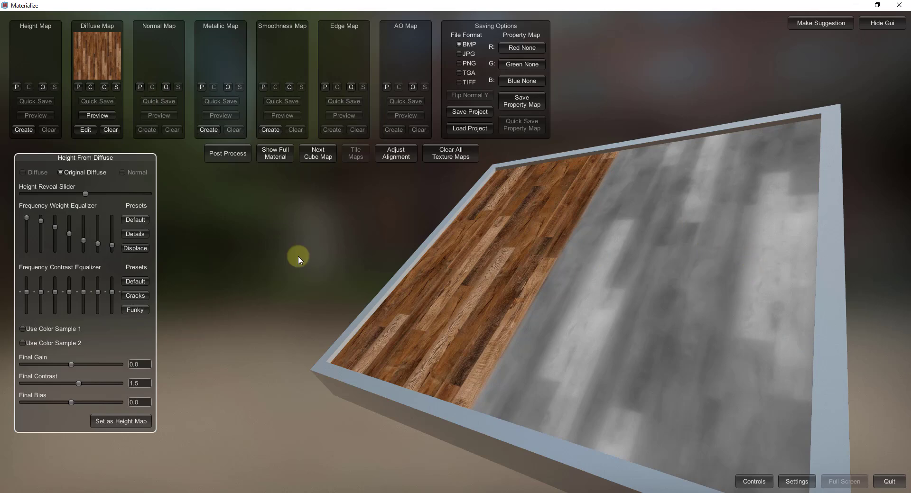
Apply the Details preset to the Frequency Weight Equalizer and inspect the height preview on the planks.
{"action": "left_click", "coordinate": [136, 234]}
{"action": "scroll", "coordinate": [722, 304], "scroll_direction": "up", "scroll_amount": 3}
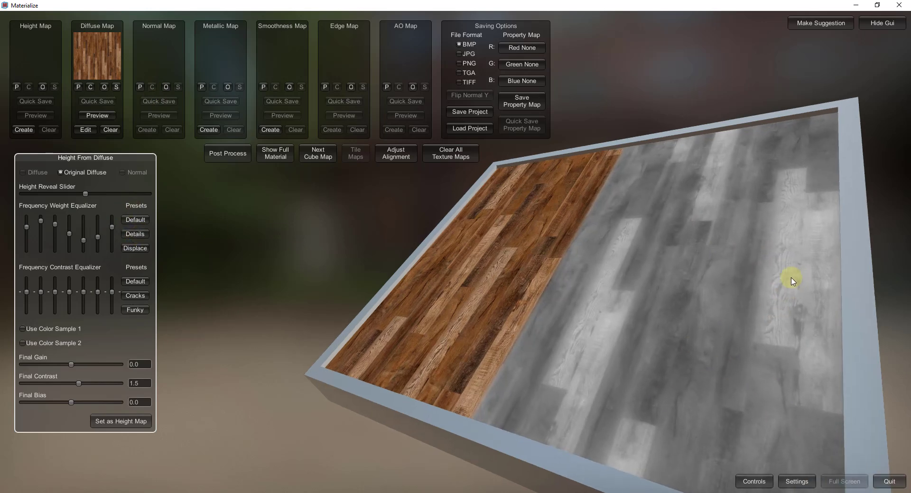
{"action": "right_click_drag", "start_coordinate": [802, 308], "coordinate": [748, 273]}
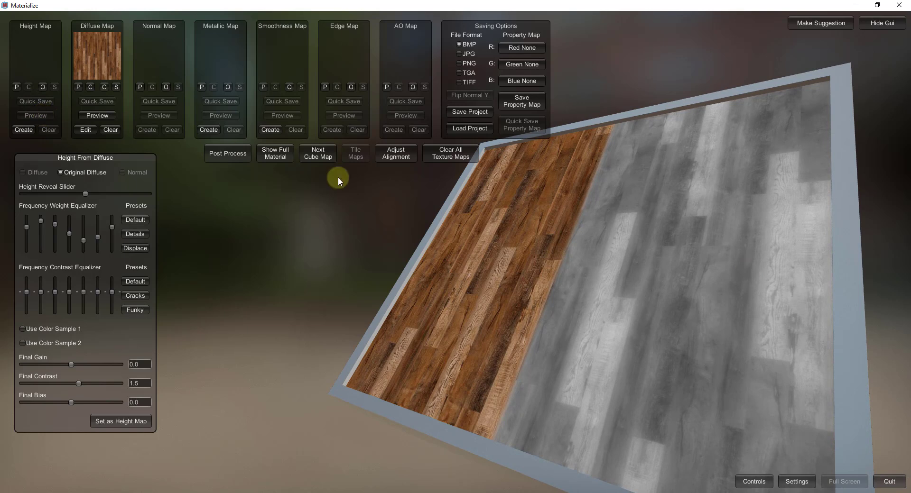
{"action": "right_click_drag", "start_coordinate": [634, 238], "coordinate": [733, 241]}
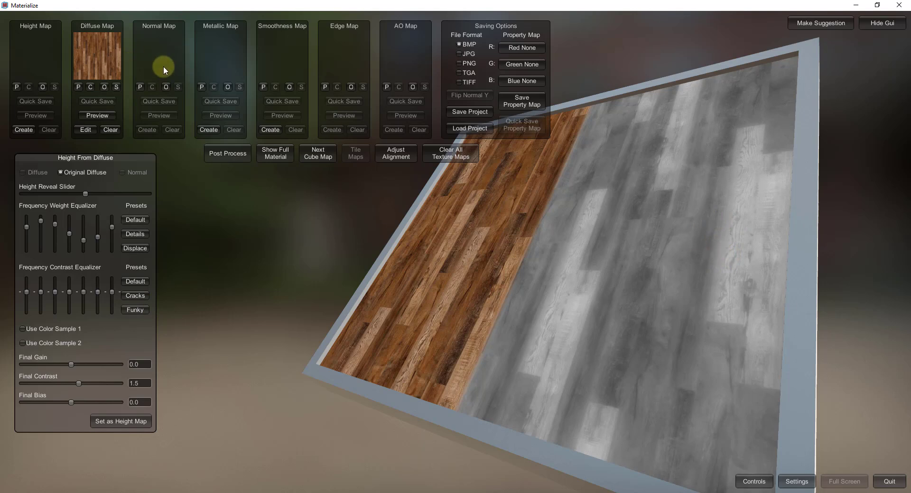
Compare the Default, Cracks and Funky presets of the Frequency Contrast Equalizer, ending on Cracks.
{"action": "left_click", "coordinate": [138, 282]}
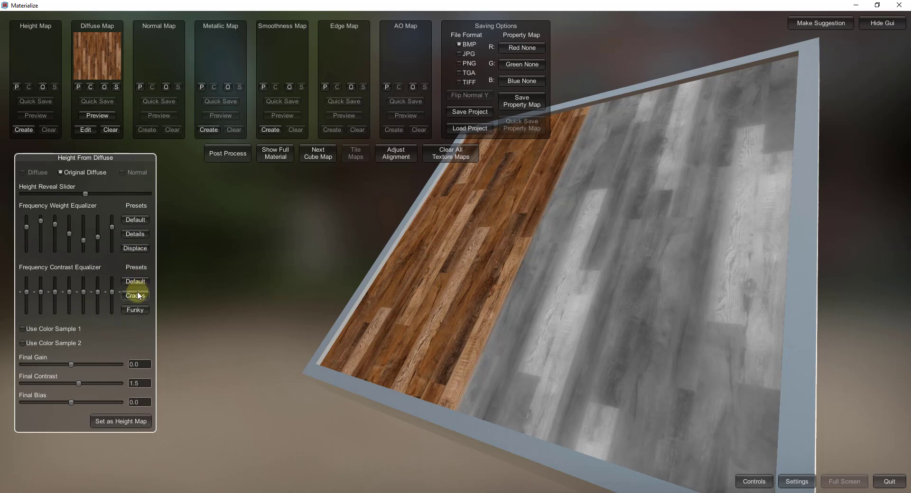
{"action": "left_click", "coordinate": [137, 295]}
{"action": "left_click", "coordinate": [136, 311]}
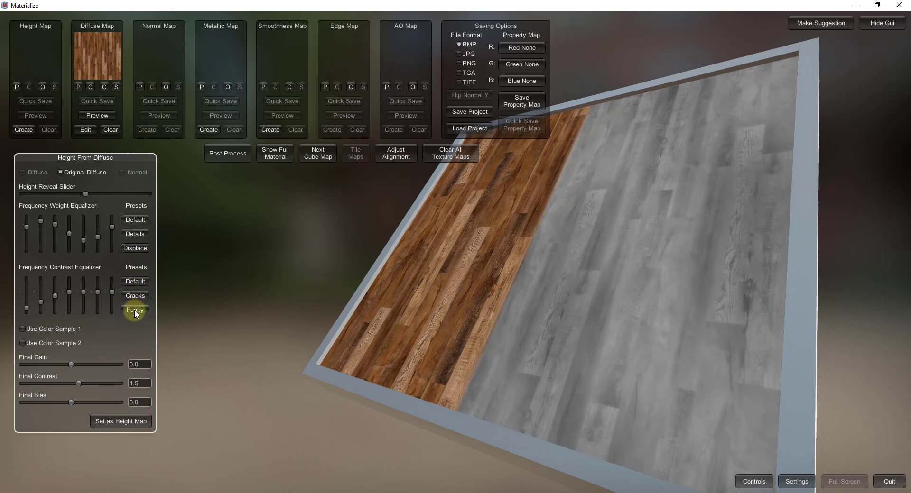
{"action": "left_click", "coordinate": [134, 309]}
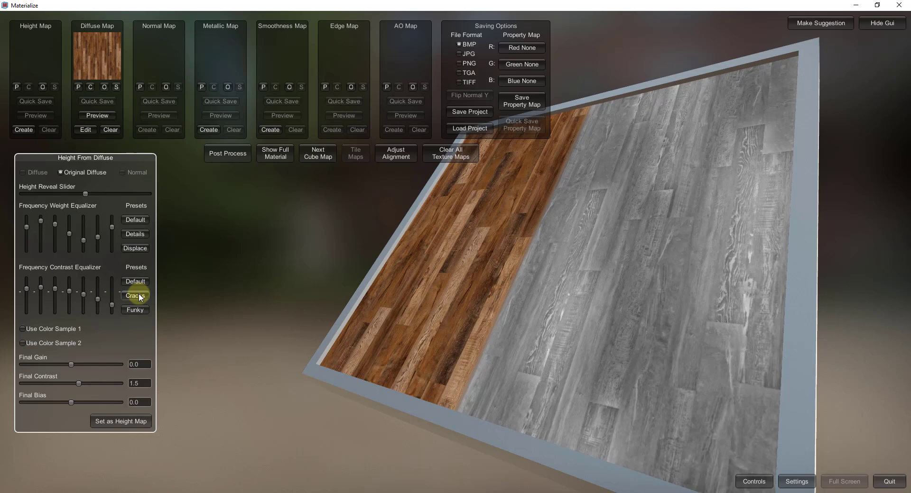
{"action": "left_click", "coordinate": [139, 296]}
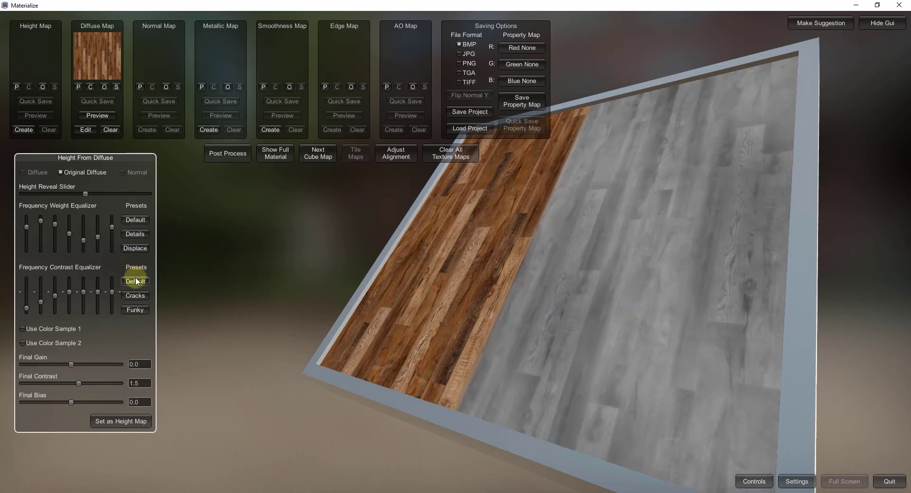
{"action": "left_click", "coordinate": [136, 281]}
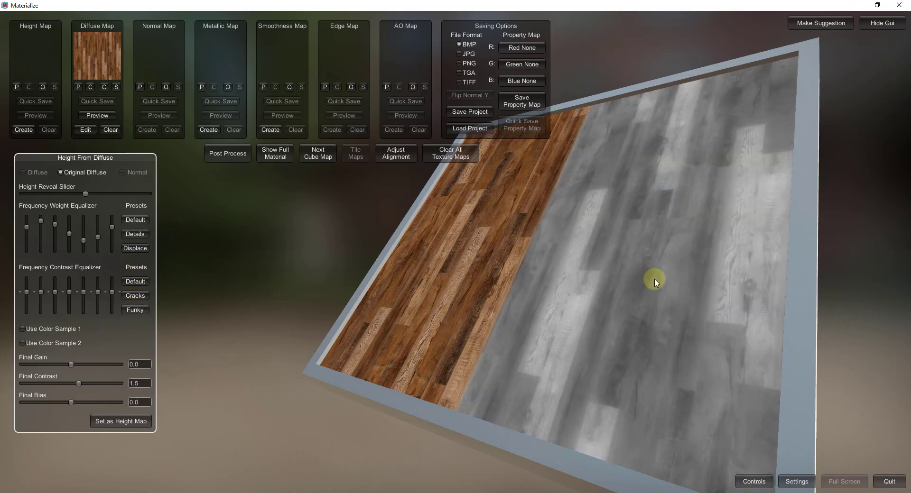
{"action": "left_click", "coordinate": [141, 297]}
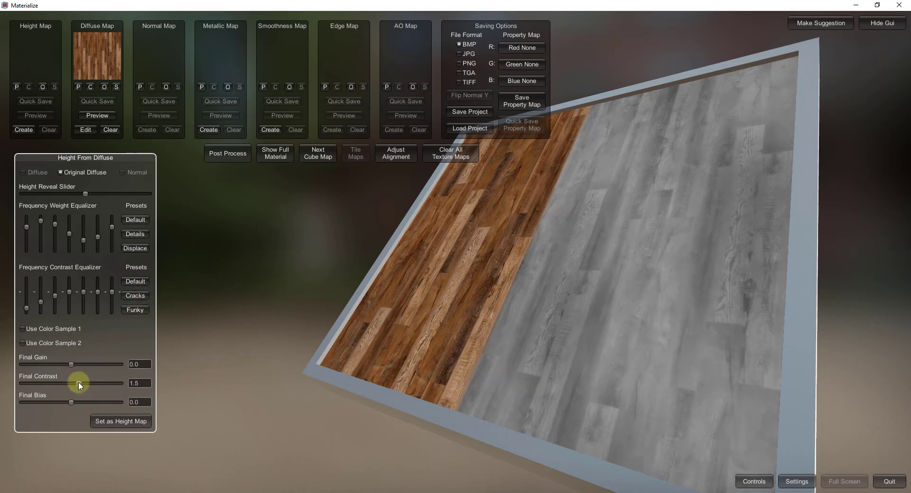
Try a Final Contrast of about 4.96 on the height map, and set it back to 1.5.
{"action": "mouse_move", "coordinate": [79, 383]}
{"action": "left_mouse_down"}
{"action": "mouse_move", "coordinate": [61, 383]}
{"action": "mouse_move", "coordinate": [95, 386]}
{"action": "left_mouse_up"}
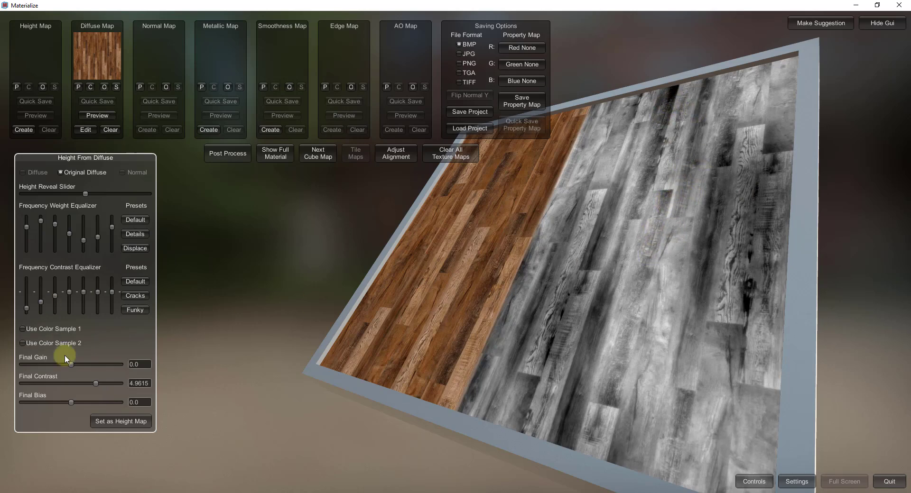
{"action": "left_click_drag", "start_coordinate": [99, 386], "coordinate": [79, 386]}
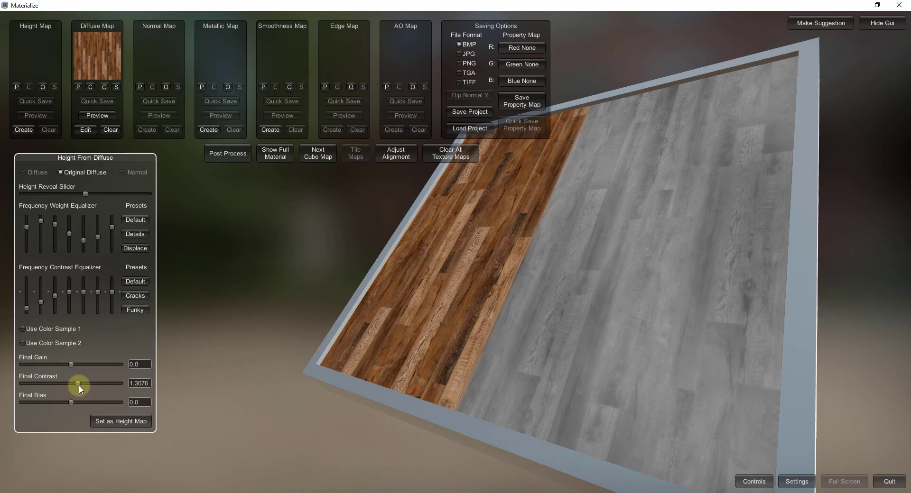
{"action": "left_click", "coordinate": [148, 383]}
Restore the Default preset of the Frequency Contrast Equalizer and set the result as the height map.
{"action": "left_click_drag", "start_coordinate": [726, 272], "coordinate": [714, 264]}
{"action": "left_click", "coordinate": [137, 282]}
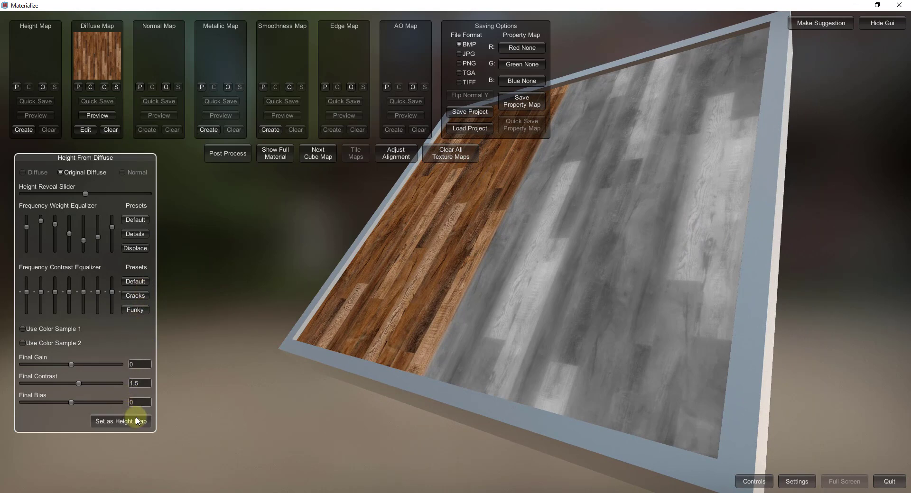
{"action": "left_click", "coordinate": [123, 421]}
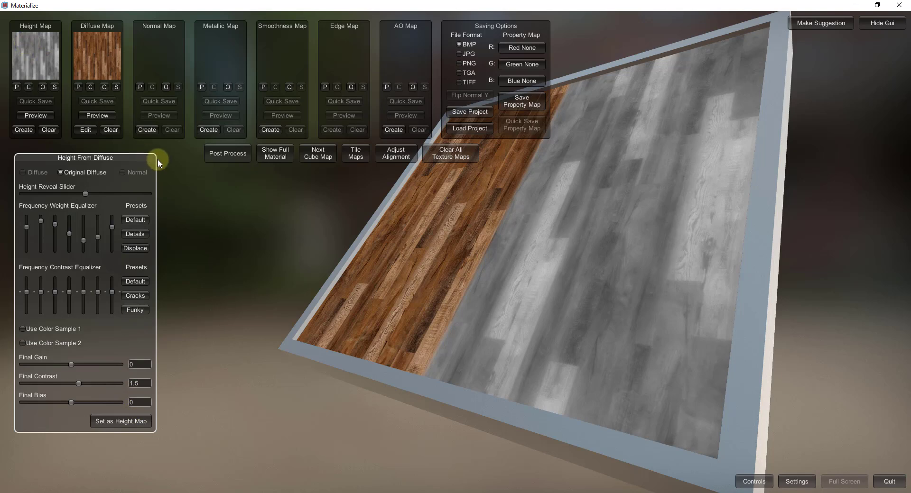
Start a normal map from the height map and compare the Smooth, Default, Crisp and Mids frequency presets, ending on Crisp.
{"action": "left_click", "coordinate": [148, 130]}
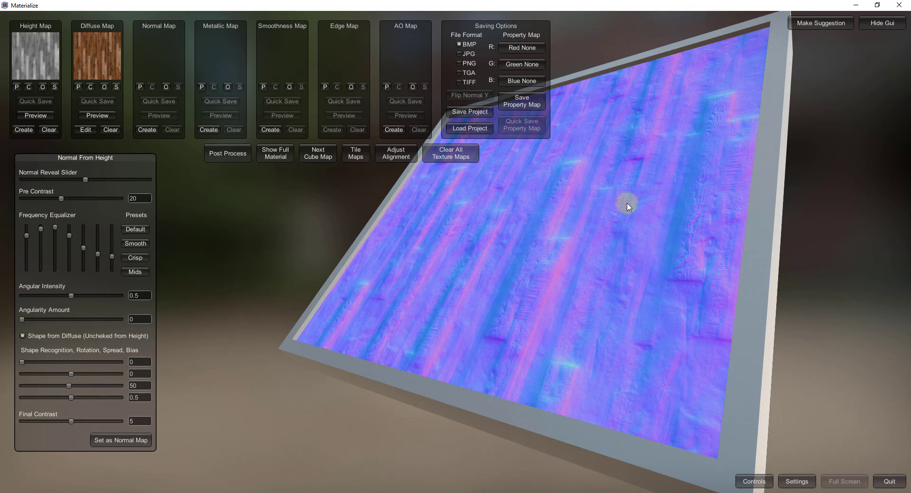
{"action": "right_click_drag", "start_coordinate": [732, 152], "coordinate": [560, 266]}
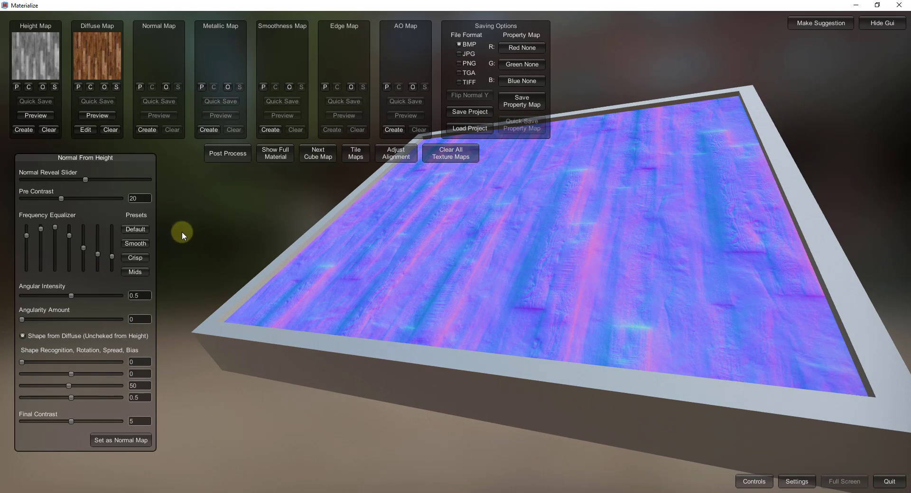
{"action": "left_click", "coordinate": [137, 244]}
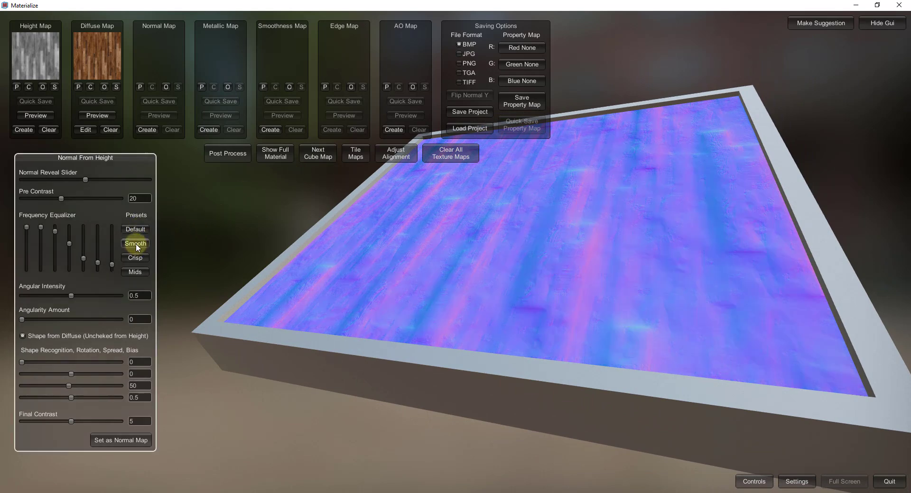
{"action": "right_click_drag", "start_coordinate": [699, 333], "coordinate": [742, 122]}
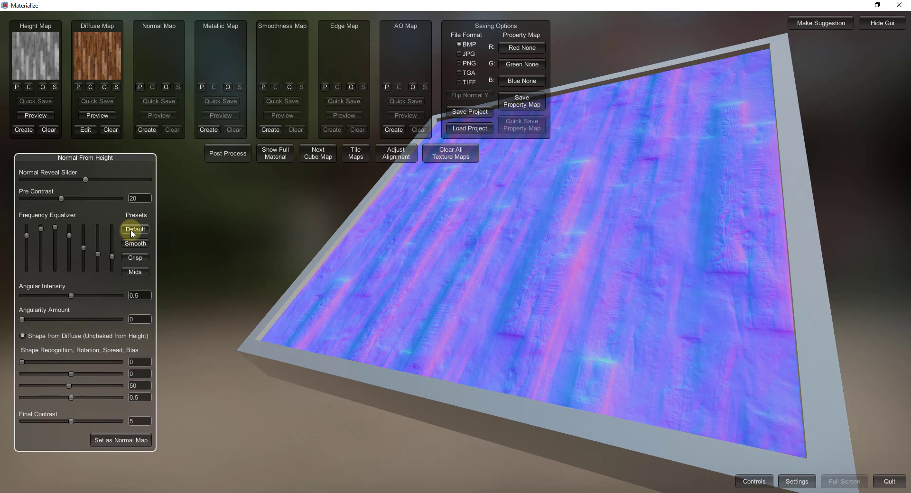
{"action": "left_click", "coordinate": [131, 257]}
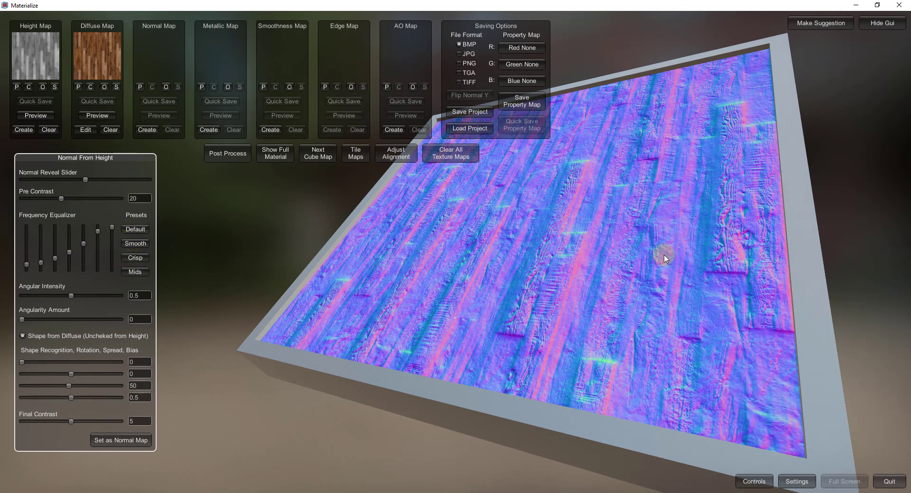
{"action": "left_click_drag", "start_coordinate": [642, 289], "coordinate": [637, 305]}
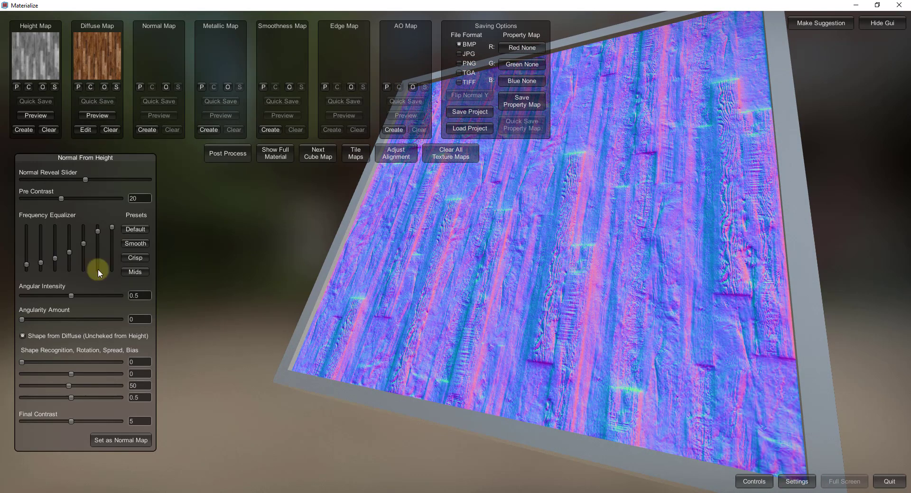
{"action": "left_click", "coordinate": [136, 275]}
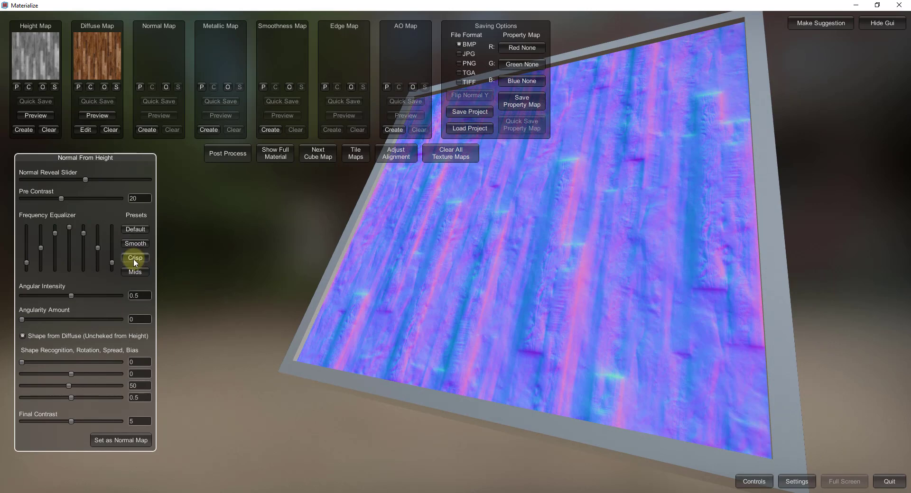
{"action": "left_click", "coordinate": [135, 259]}
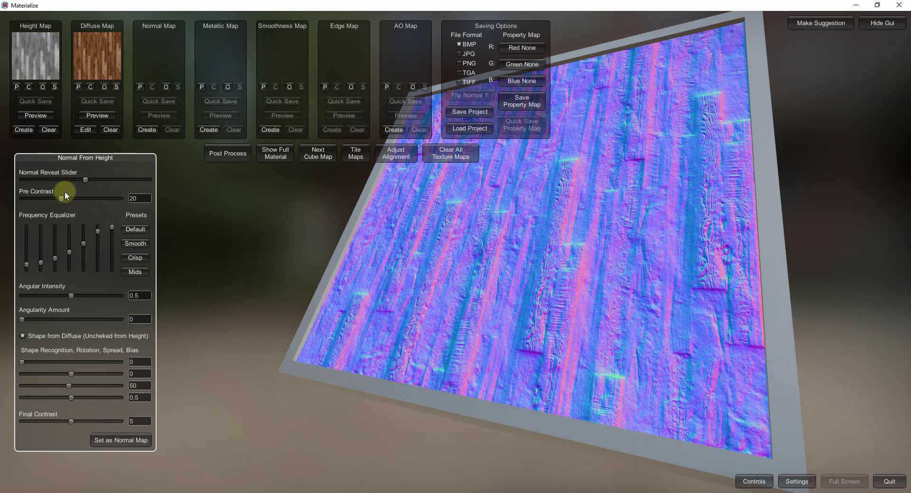
Set the normal map's Pre Contrast to about 7.74 and fine-tune the first two bands of the Frequency Equalizer.
{"action": "left_click_drag", "start_coordinate": [65, 194], "coordinate": [34, 207]}
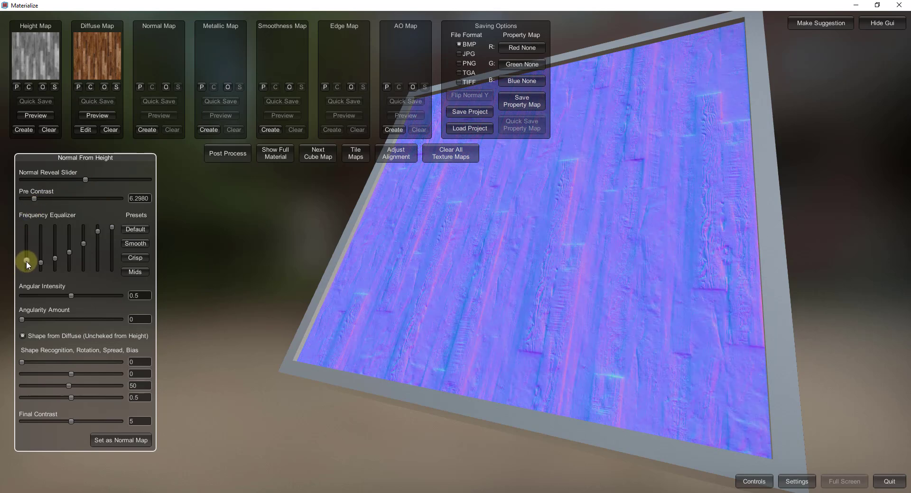
{"action": "left_click_drag", "start_coordinate": [27, 261], "coordinate": [28, 266]}
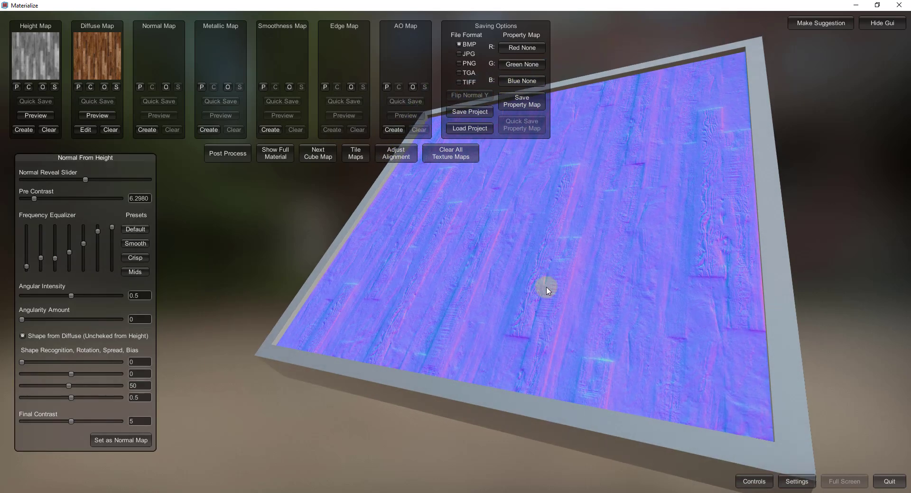
{"action": "mouse_move", "coordinate": [29, 203]}
{"action": "left_mouse_down"}
{"action": "mouse_move", "coordinate": [75, 213]}
{"action": "mouse_move", "coordinate": [38, 211]}
{"action": "left_mouse_up"}
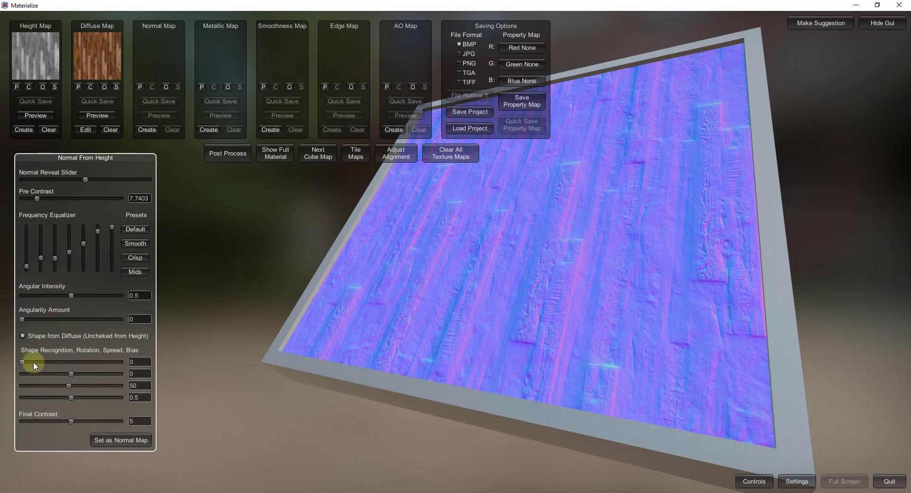
Set the shape Rotation to about 0.12, Spread to 54 and Final Contrast to about 3.85, and set the result as the normal map.
{"action": "left_click_drag", "start_coordinate": [22, 362], "coordinate": [37, 362]}
{"action": "left_click_drag", "start_coordinate": [65, 387], "coordinate": [73, 386]}
{"action": "mouse_move", "coordinate": [70, 421]}
{"action": "left_mouse_down"}
{"action": "mouse_move", "coordinate": [48, 422]}
{"action": "mouse_move", "coordinate": [60, 422]}
{"action": "left_mouse_up"}
{"action": "left_click", "coordinate": [125, 442]}
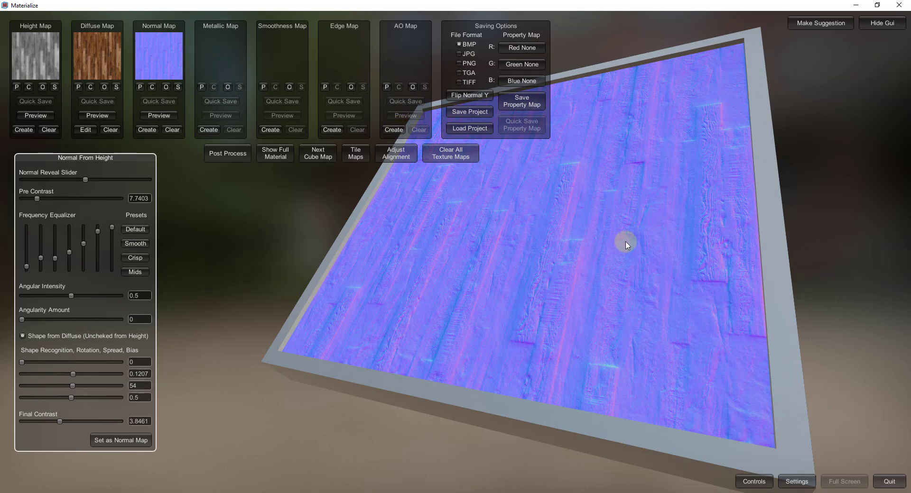
Create an ambient occlusion map with an AO Pixel Spread of about 56.92 and set it as the AO map.
{"action": "left_click", "coordinate": [393, 132]}
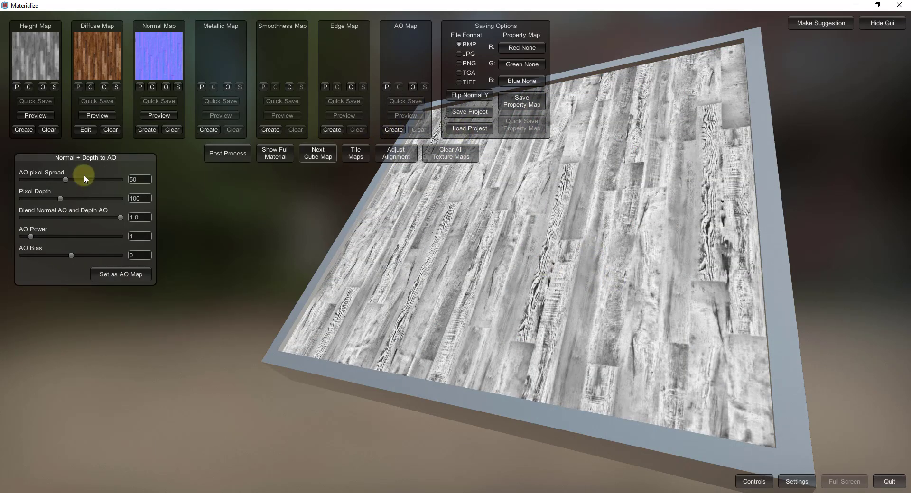
{"action": "left_click_drag", "start_coordinate": [65, 179], "coordinate": [73, 179]}
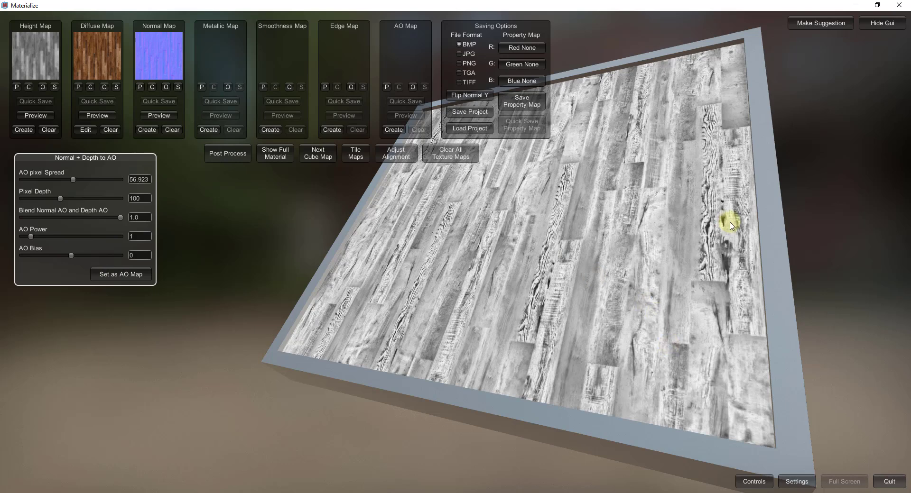
{"action": "scroll", "coordinate": [724, 228], "scroll_direction": "up", "scroll_amount": 5}
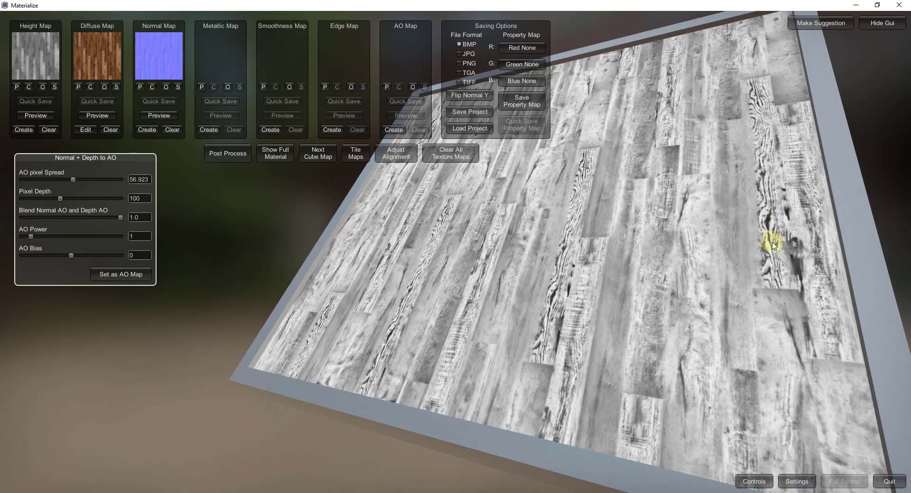
{"action": "right_click_drag", "start_coordinate": [769, 235], "coordinate": [544, 202]}
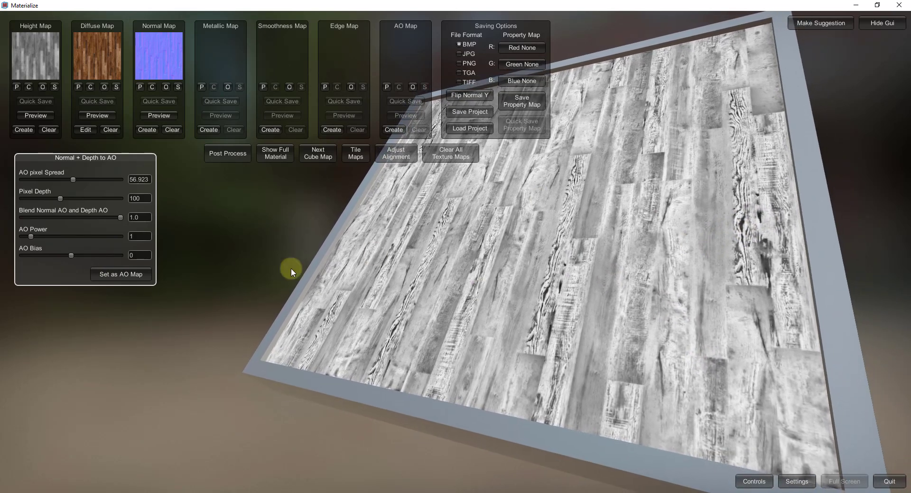
{"action": "left_click", "coordinate": [109, 274]}
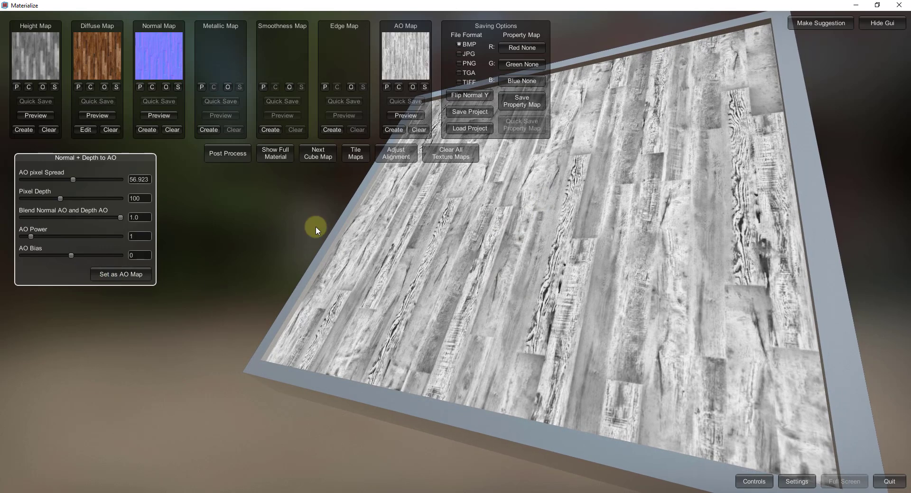
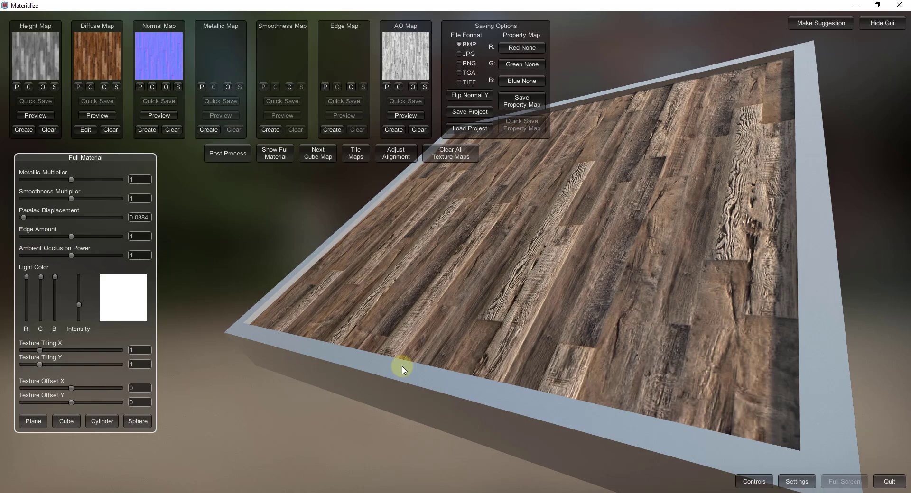
Set the Ambient Occlusion Power of the full material to about 0.89 and inspect the plank surface.
{"action": "left_click_drag", "start_coordinate": [400, 368], "coordinate": [217, 270]}
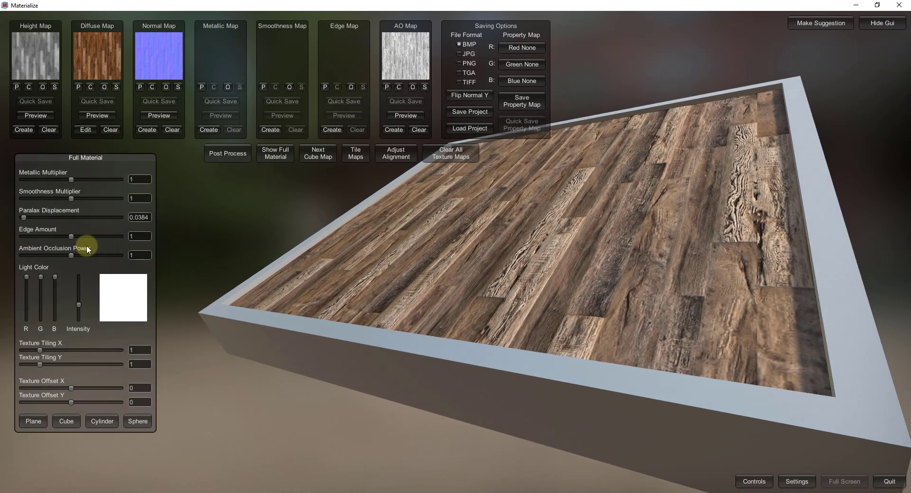
{"action": "left_click_drag", "start_coordinate": [83, 249], "coordinate": [66, 266]}
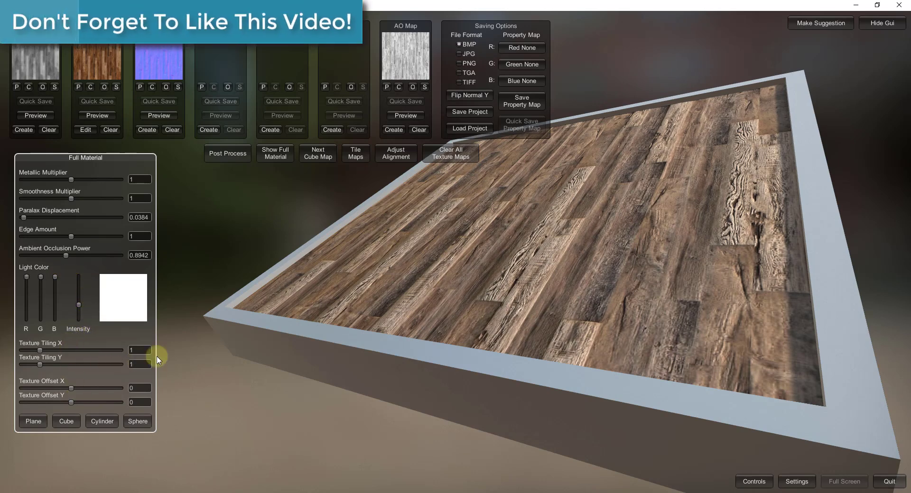
{"action": "left_click_drag", "start_coordinate": [562, 282], "coordinate": [598, 236]}
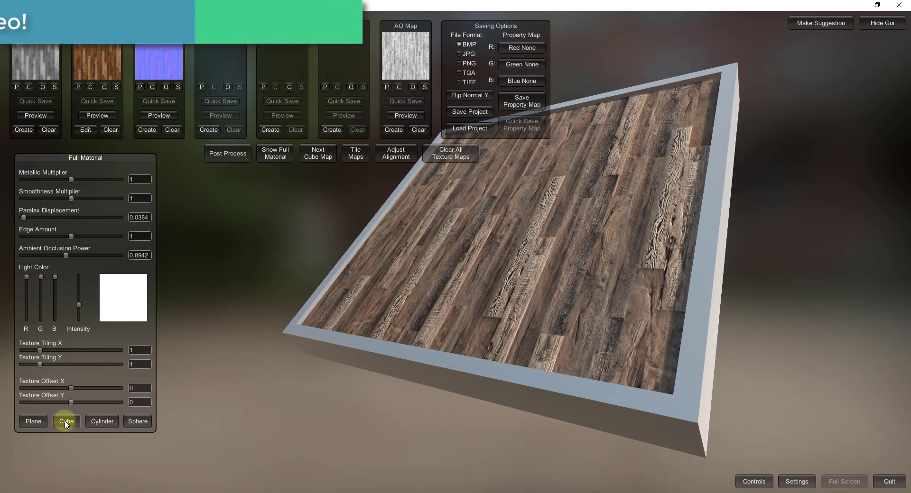
Preview the material on a cube and set the Paralax Displacement to about 0.14.
{"action": "left_click", "coordinate": [66, 422]}
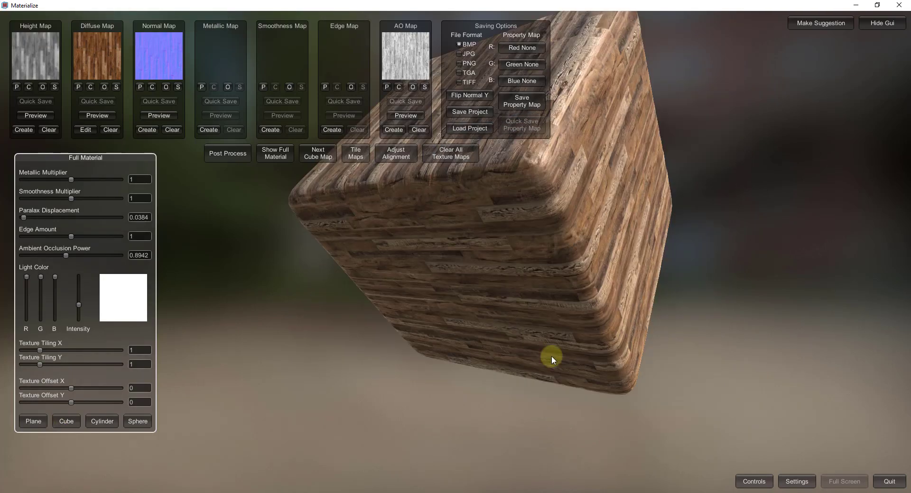
{"action": "left_click_drag", "start_coordinate": [547, 301], "coordinate": [625, 303]}
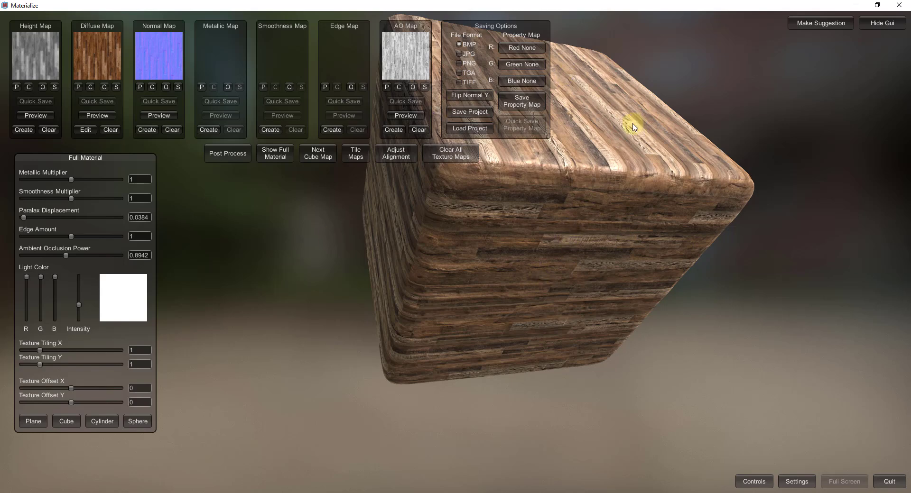
{"action": "left_click_drag", "start_coordinate": [26, 218], "coordinate": [34, 238]}
Preview the material on a sphere from several sides, and return to the cube preview.
{"action": "left_click", "coordinate": [118, 421]}
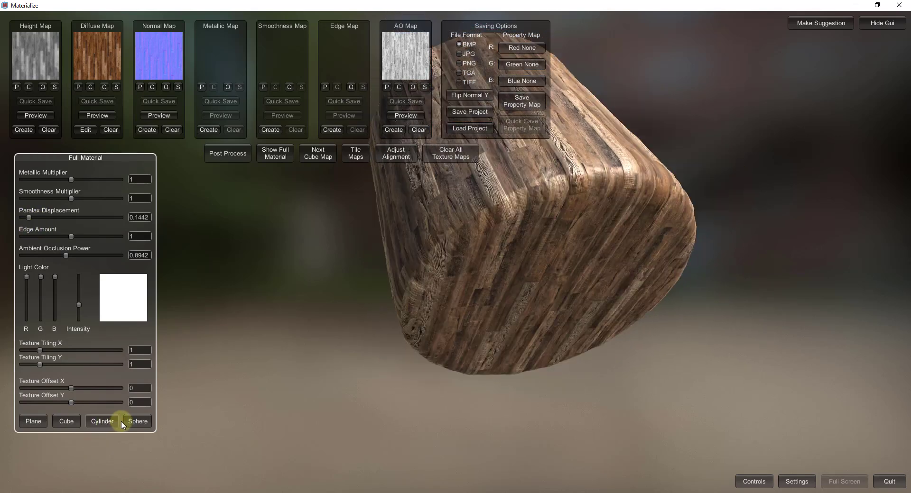
{"action": "left_click", "coordinate": [134, 422]}
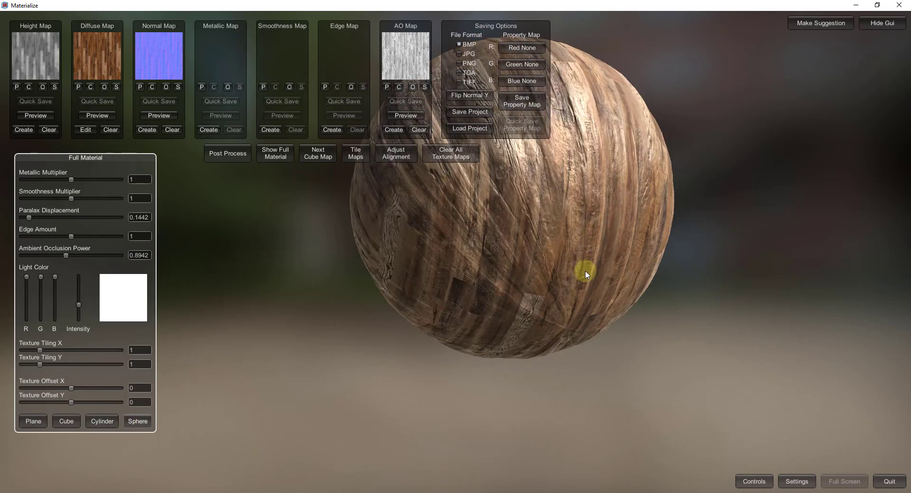
{"action": "left_click_drag", "start_coordinate": [585, 271], "coordinate": [587, 240]}
{"action": "scroll", "coordinate": [566, 226], "scroll_direction": "down", "scroll_amount": 3}
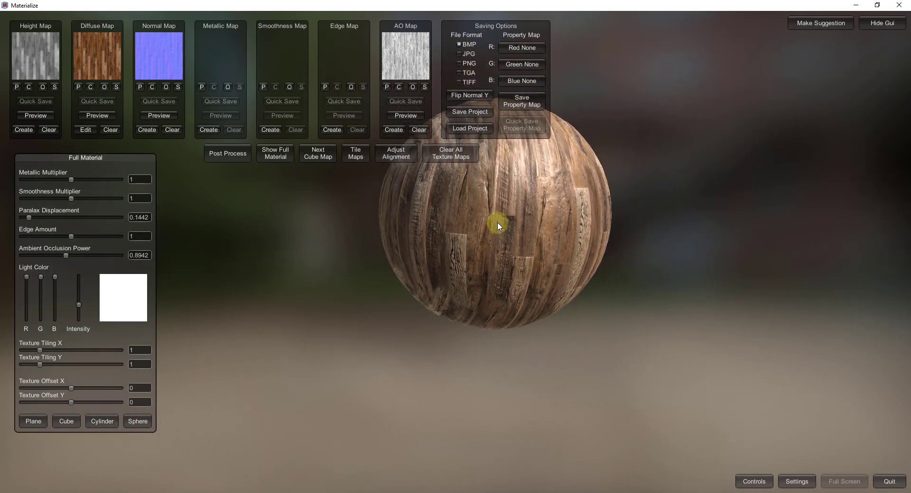
{"action": "left_click_drag", "start_coordinate": [497, 222], "coordinate": [641, 263]}
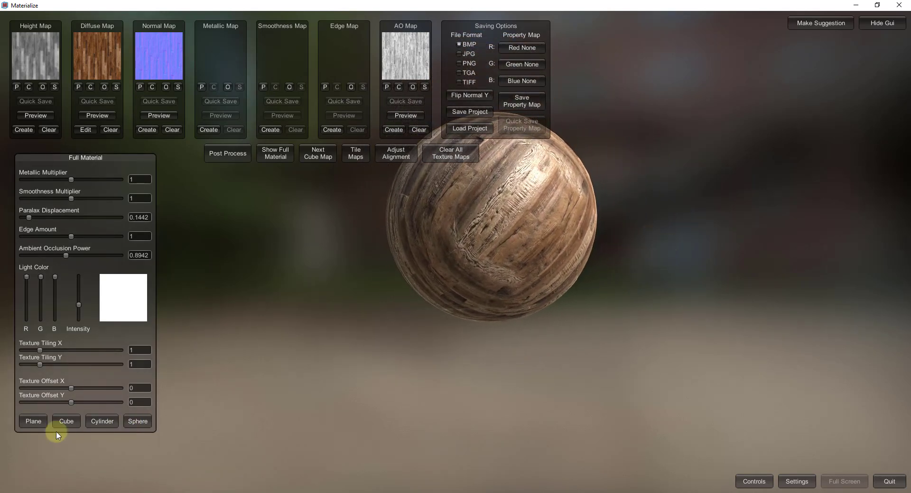
{"action": "left_click", "coordinate": [66, 421]}
{"action": "left_click_drag", "start_coordinate": [492, 221], "coordinate": [612, 237]}
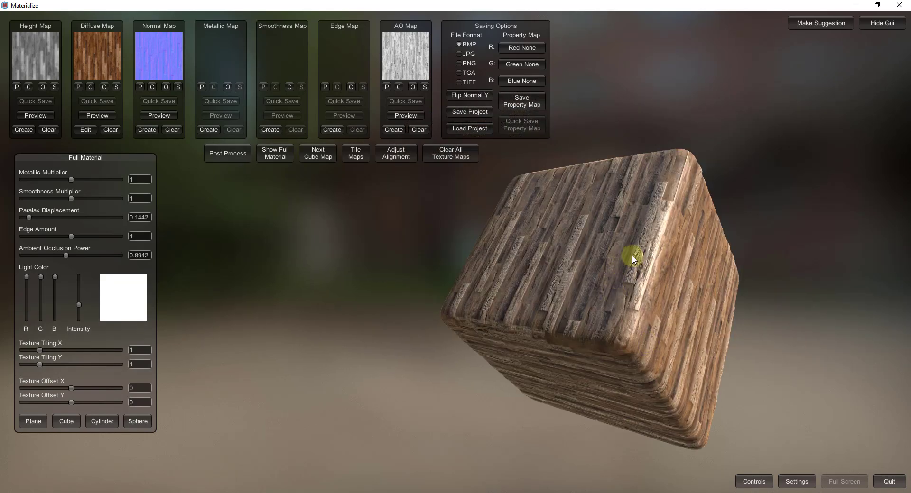
Save the project as FlooringMaps in the TextureMaps folder.
{"action": "left_click", "coordinate": [463, 112]}
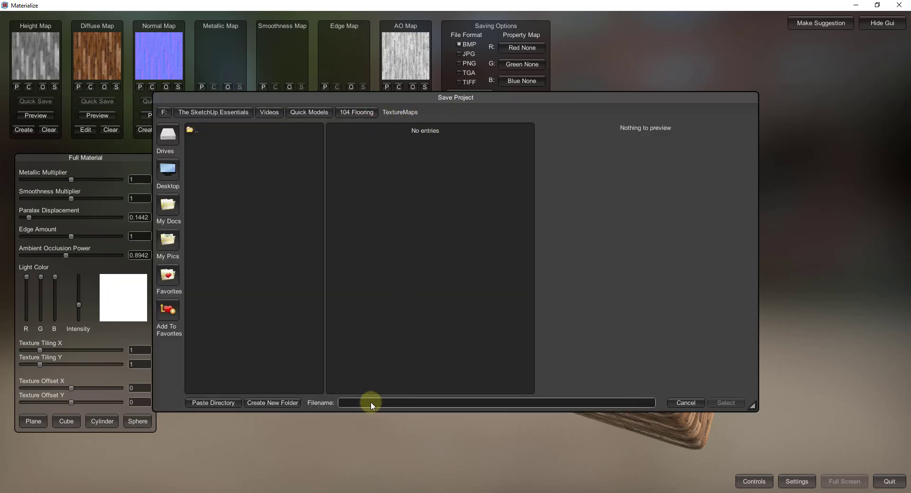
{"action": "type", "text": "FlooringMaps"}
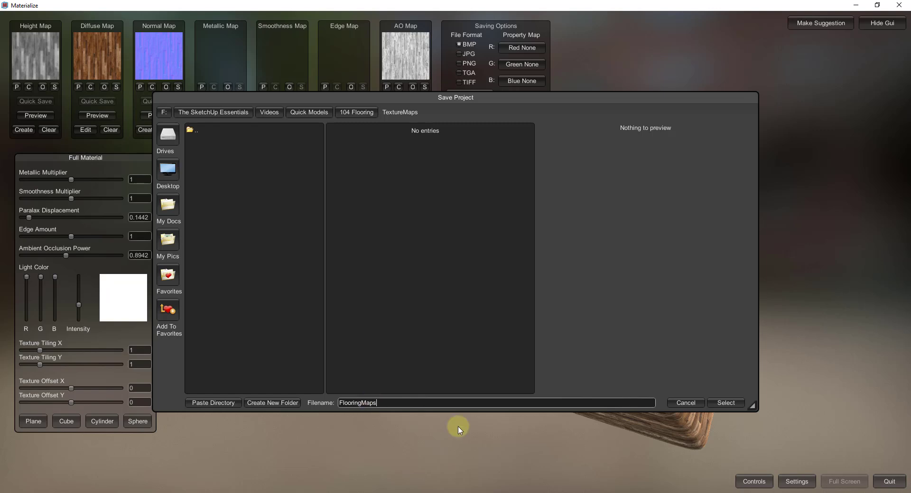
{"action": "left_click", "coordinate": [728, 404]}
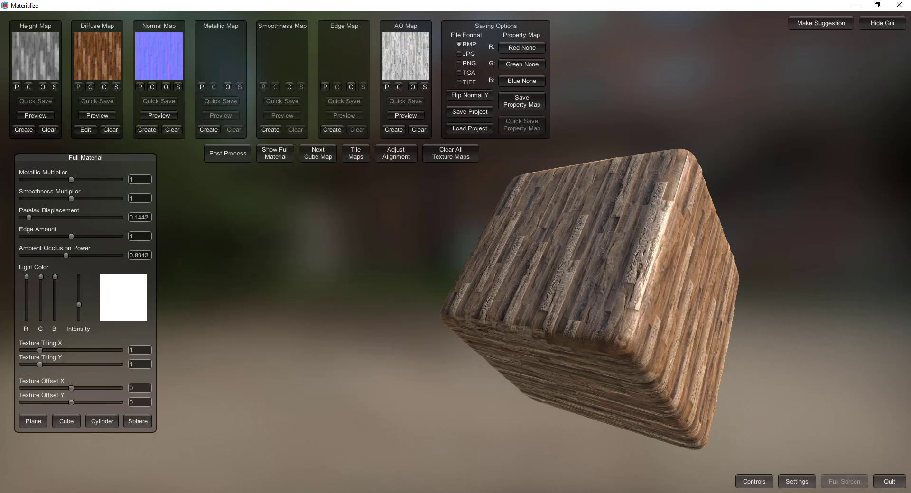
Switch to File Explorer and display the files in the TextureMaps folder as large thumbnails.
{"action": "key", "text": "alt+Tab"}
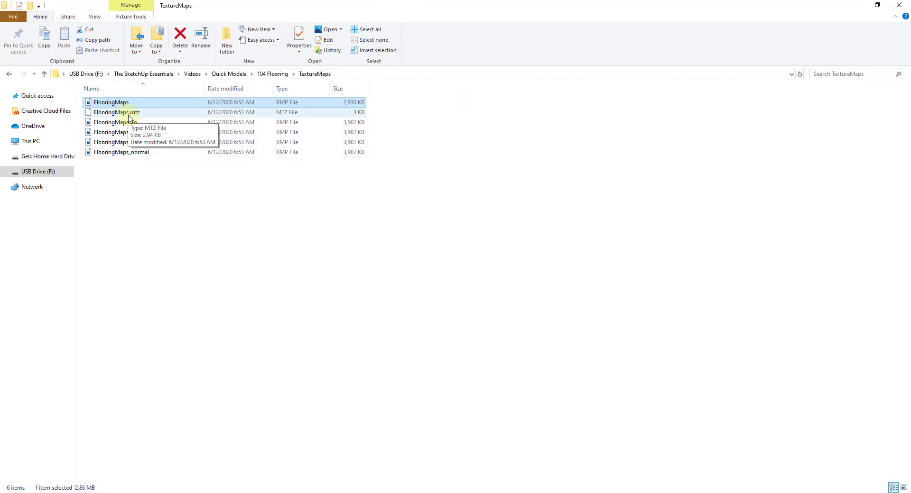
{"action": "right_click", "coordinate": [191, 189]}
{"action": "mouse_move", "coordinate": [214, 193]}
{"action": "left_click", "coordinate": [341, 193]}
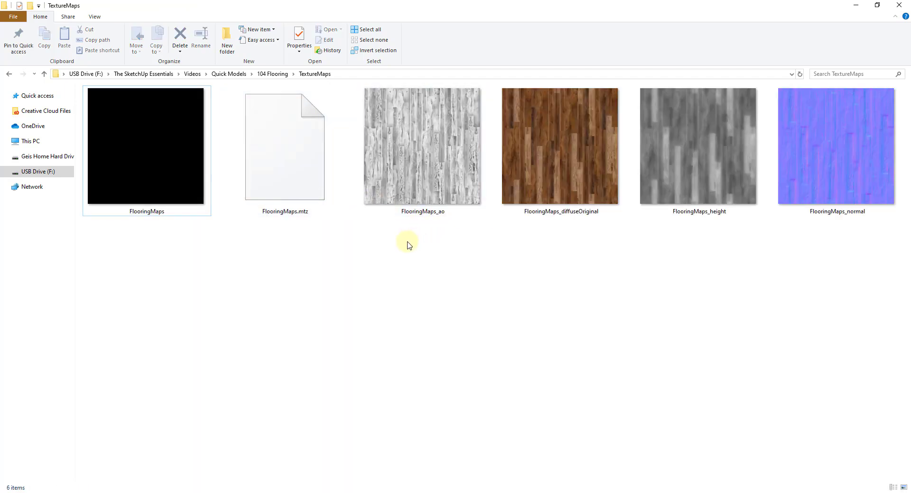
Permanently delete the all-black FlooringMaps BMP file from the TextureMaps folder.
{"action": "right_click", "coordinate": [138, 142]}
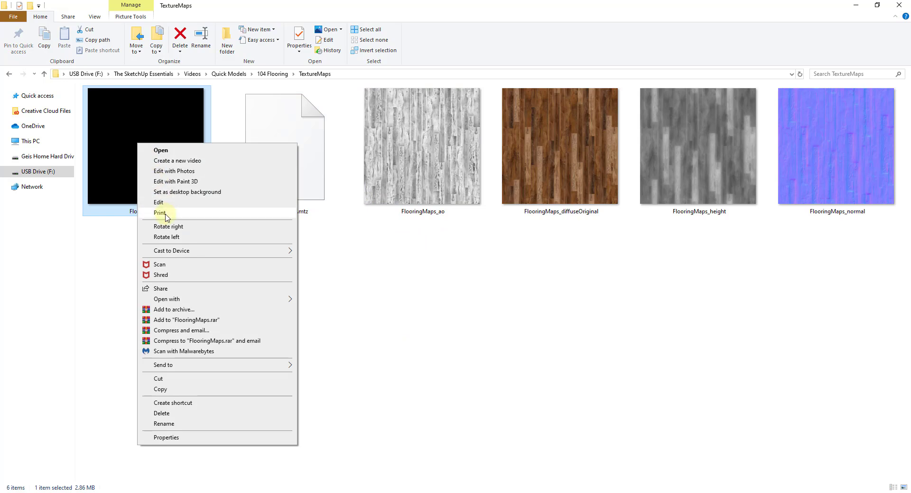
{"action": "left_click", "coordinate": [162, 413]}
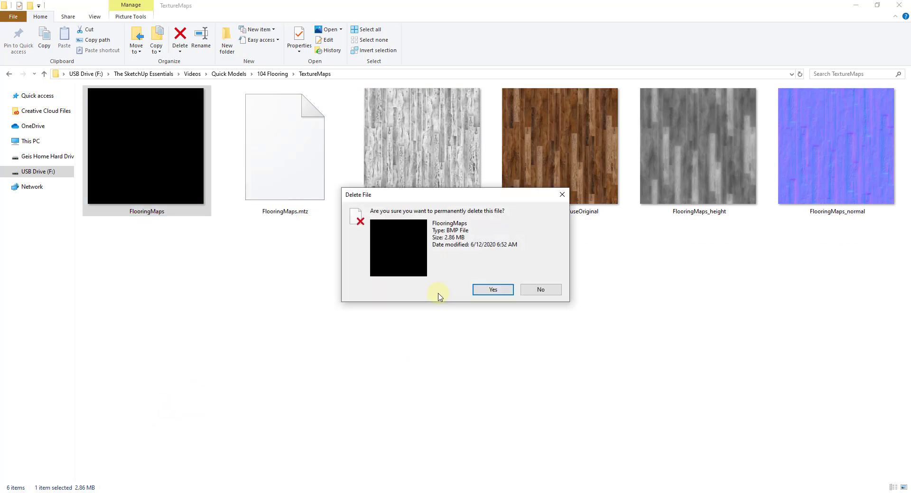
{"action": "left_click", "coordinate": [487, 290]}
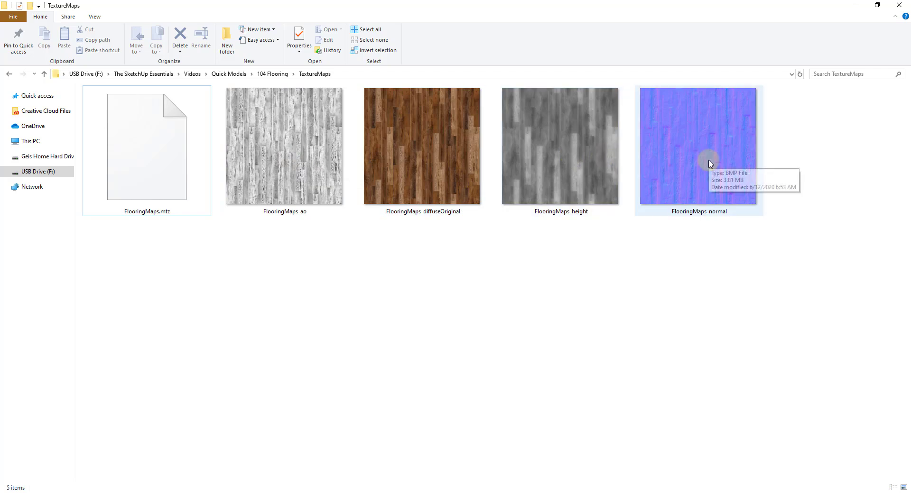
Open the FlooringMaps_ao image in Photos and view the exported maps one after another up to FlooringMaps_normal.
{"action": "left_click", "coordinate": [323, 141]}
{"action": "double_click", "coordinate": [322, 141]}
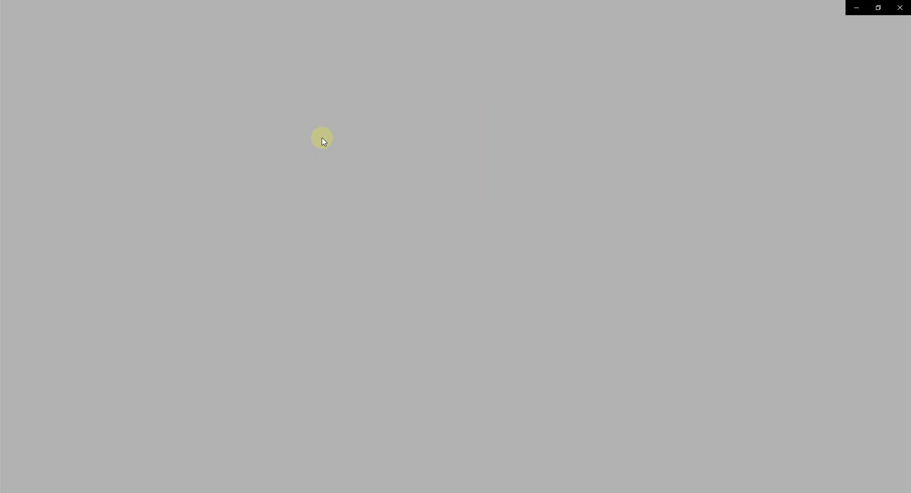
{"action": "key", "text": "Right"}
{"action": "key", "text": "Right"}
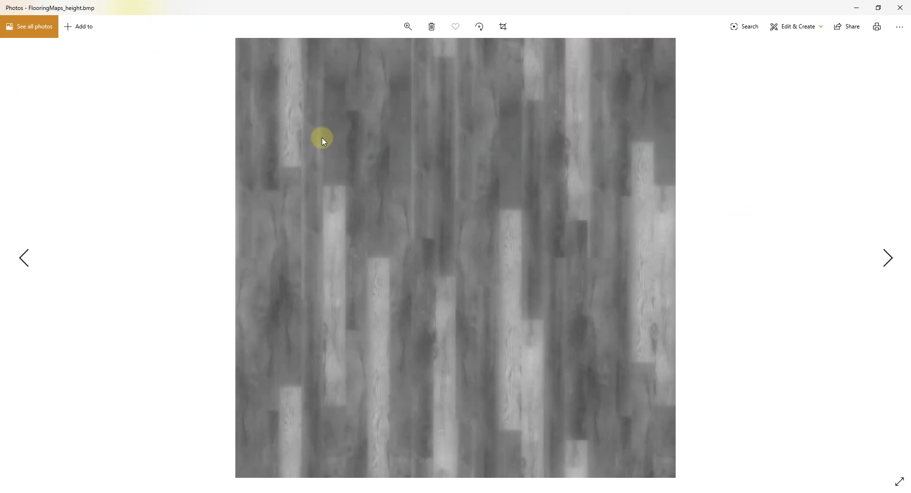
{"action": "key", "text": "Right"}
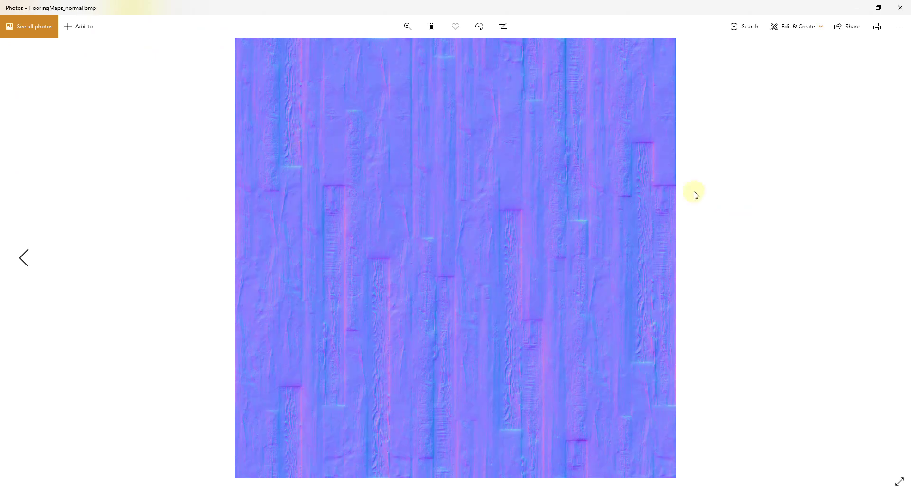